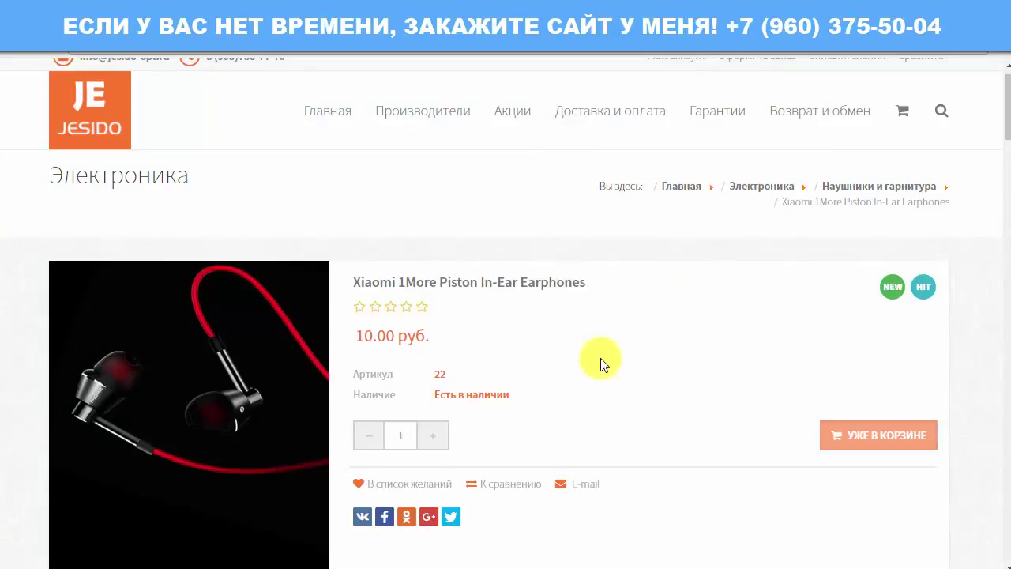
# - Set the availability of Xiaomi 1More Piston In-Ear Earphones to "Нет в наличии" and save the product
pyautogui.scroll(-2, 422, 350)
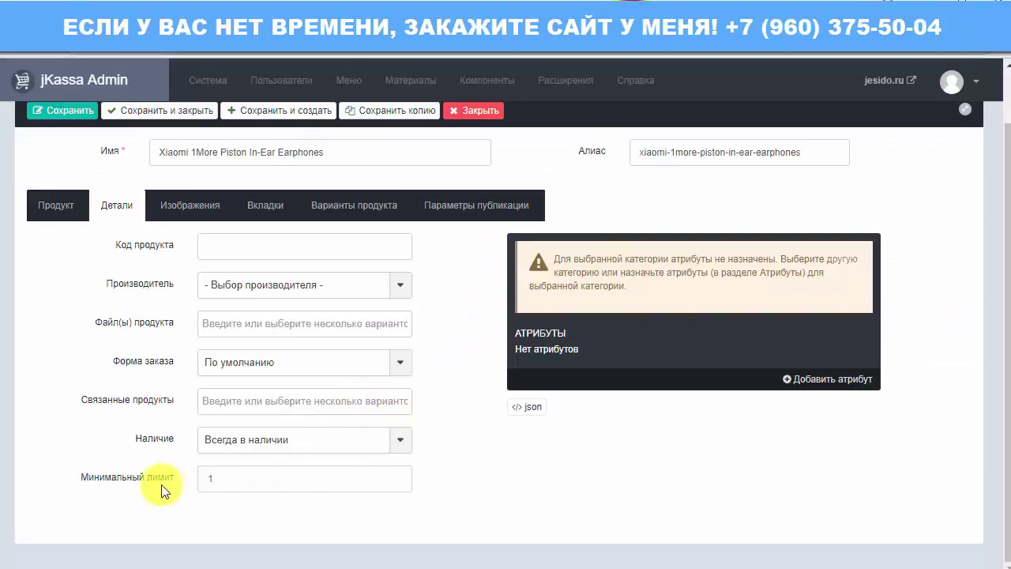
pyautogui.click(249, 443)
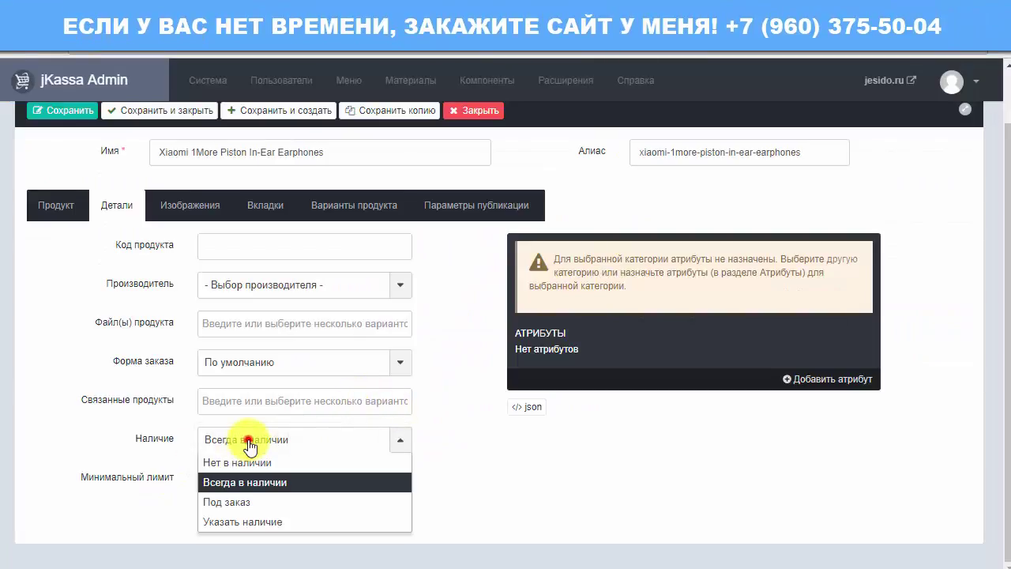
pyautogui.click(252, 462)
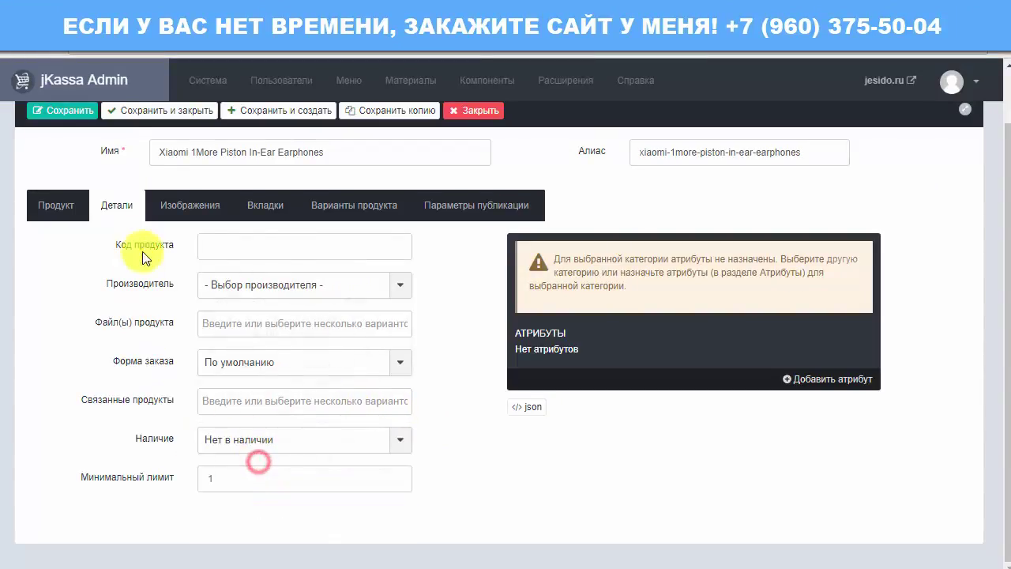
pyautogui.click(77, 111)
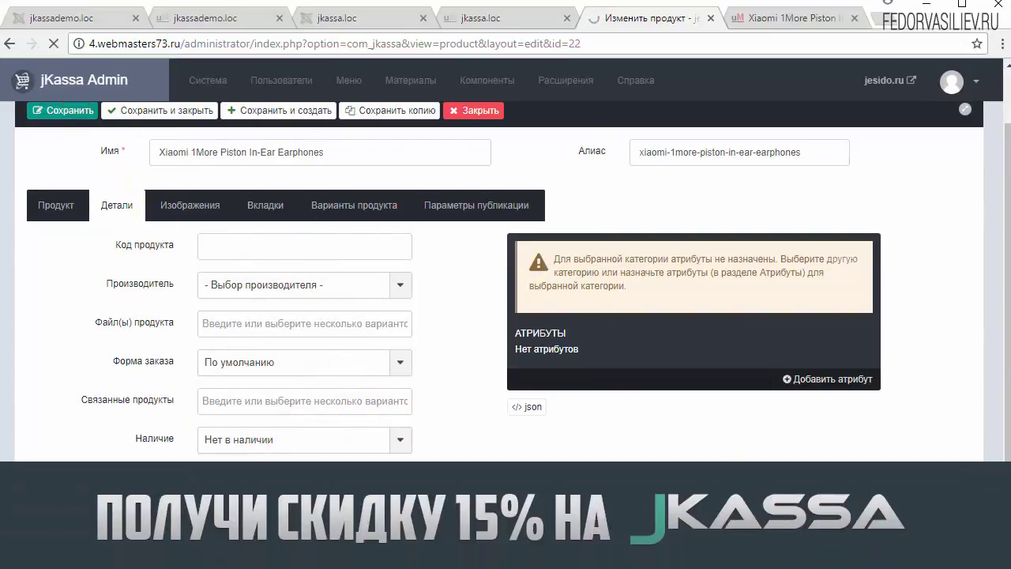
# - Check the availability on the earphones' store page and inspect the "Сообщить о поступлении" form, closing it without sending
pyautogui.hotkey('ctrl', 'Tab')
pyautogui.moveTo(435, 315); pyautogui.dragTo(506, 315)
pyautogui.click(688, 444)
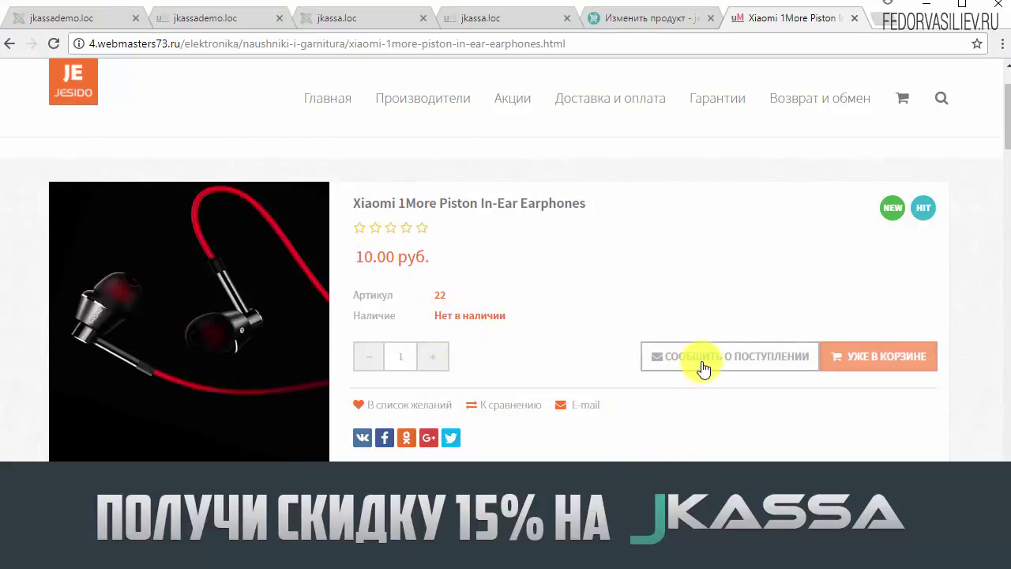
pyautogui.click(702, 362)
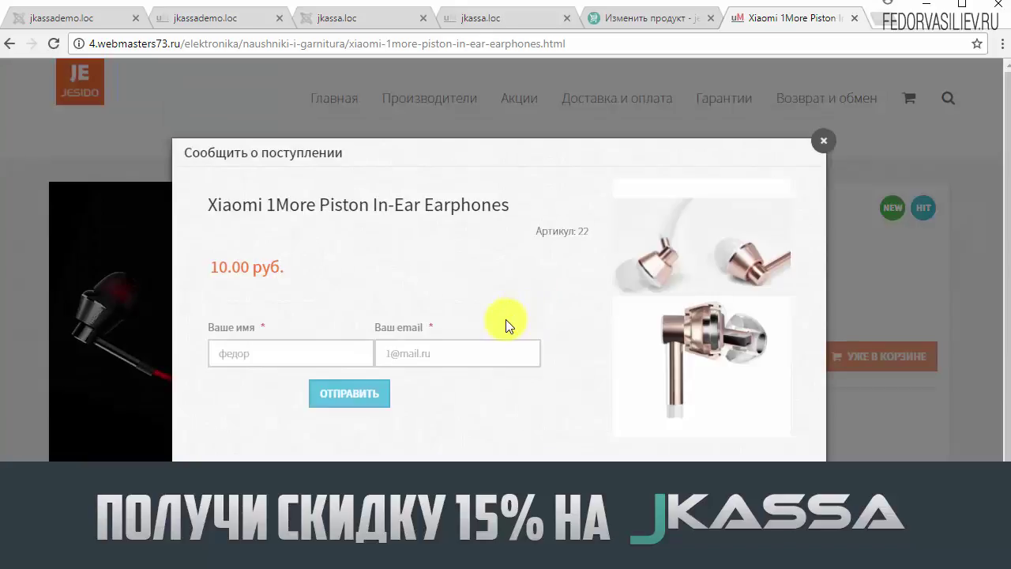
pyautogui.click(233, 352)
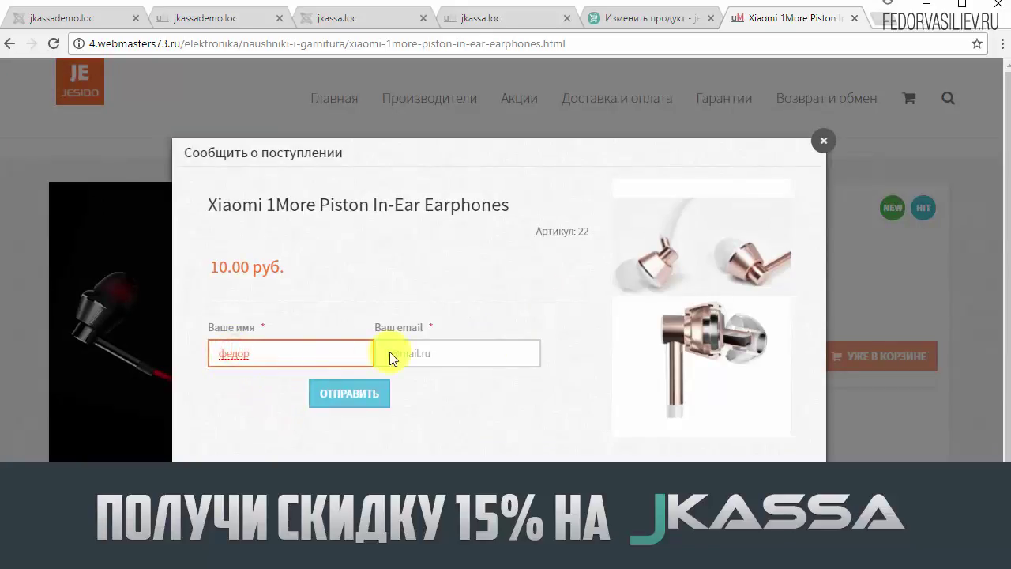
pyautogui.click(820, 145)
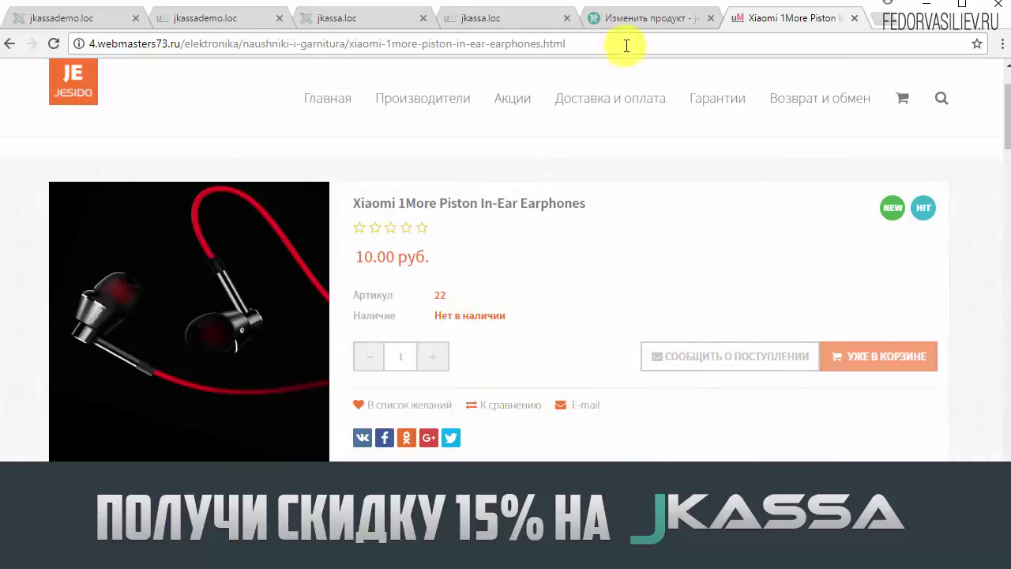
# - Return to the product editor, set the earphones' availability to "Под заказ" and save
pyautogui.click(639, 22)
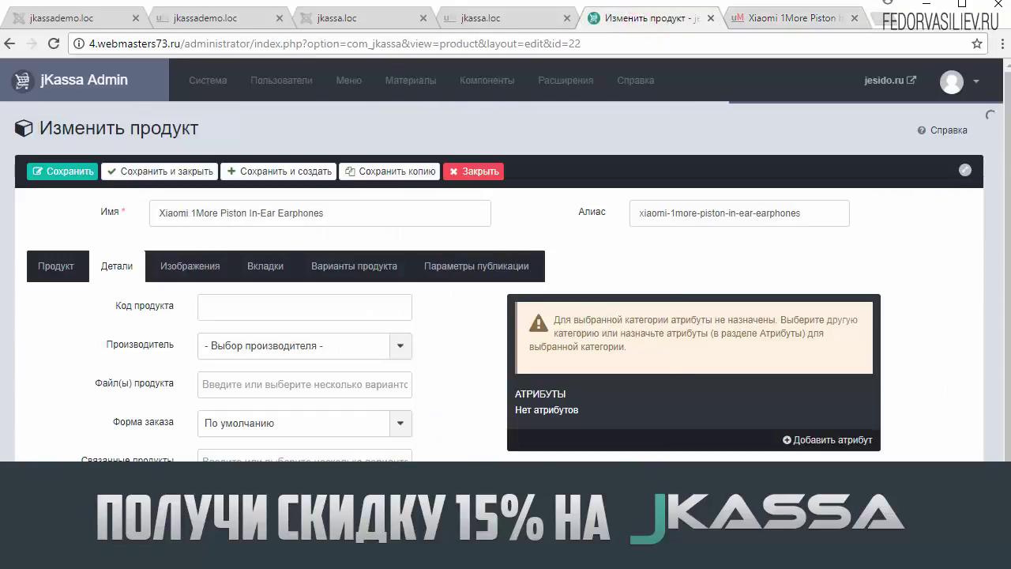
pyautogui.scroll(-1, 74, 248)
pyautogui.scroll(1, 39, 213)
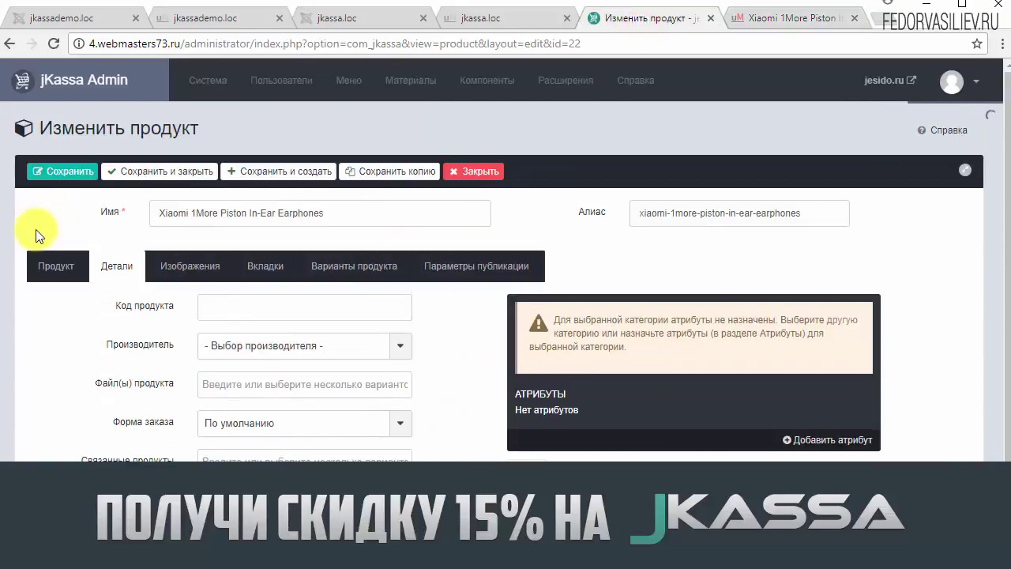
pyautogui.click(66, 174)
# - Reload the earphones' store page and check the updated availability status
pyautogui.click(759, 17)
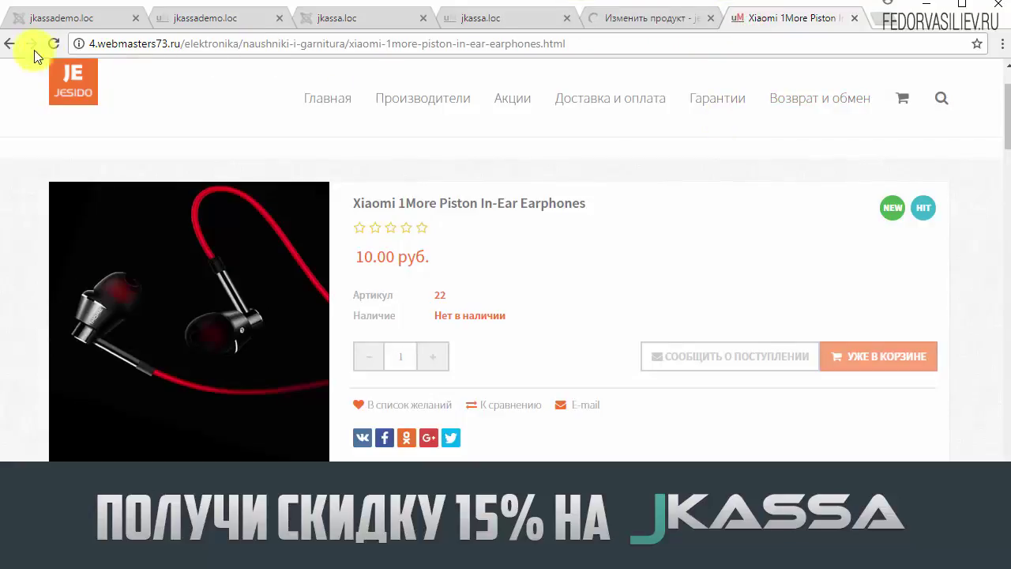
pyautogui.click(56, 45)
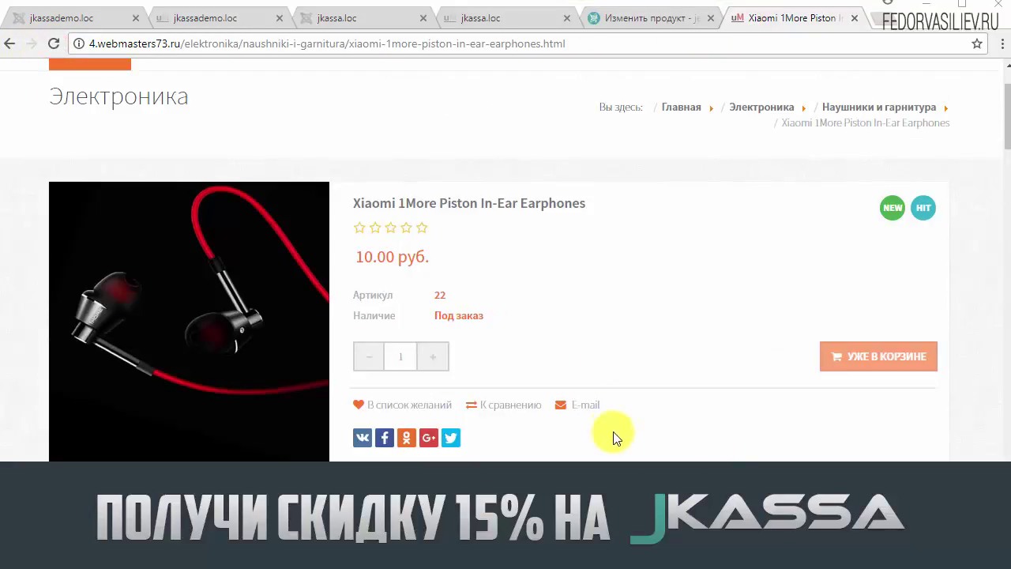
pyautogui.moveTo(494, 314); pyautogui.dragTo(432, 316)
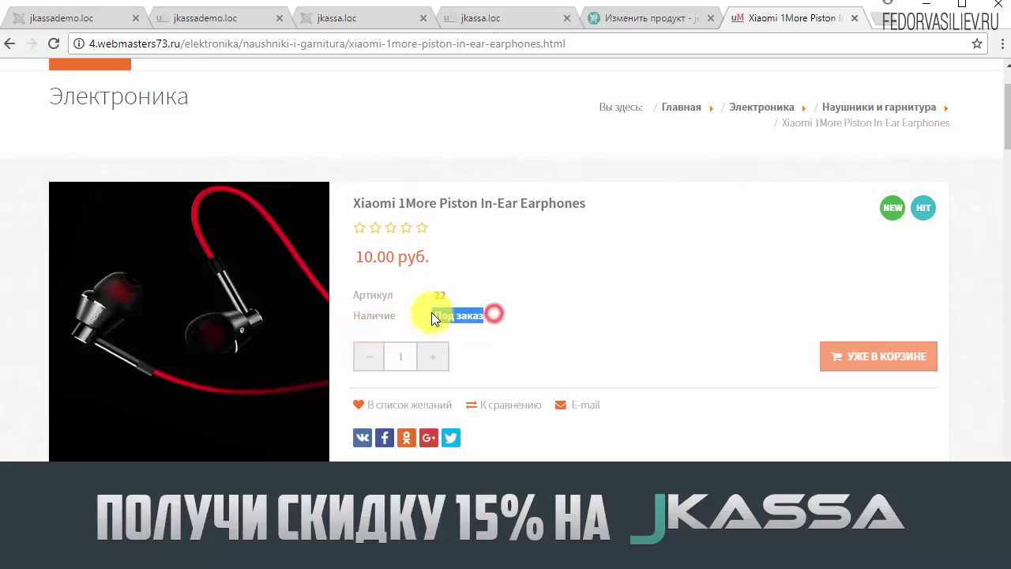
pyautogui.click(526, 313)
# - Set the earphones' availability to "Указать наличие" with an available quantity of 10 in the product editor and save
pyautogui.click(674, 12)
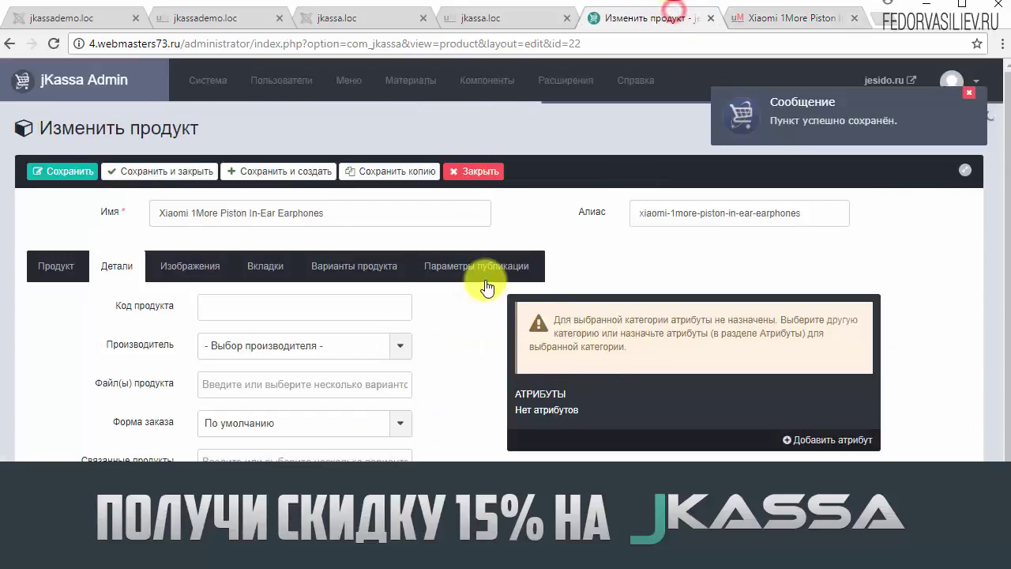
pyautogui.scroll(-1, 487, 316)
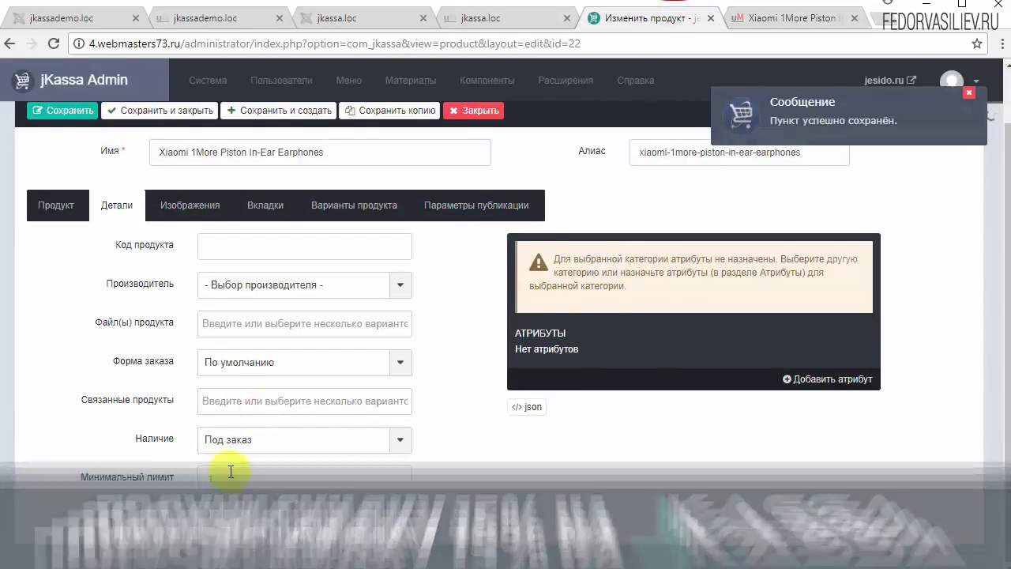
pyautogui.click(241, 447)
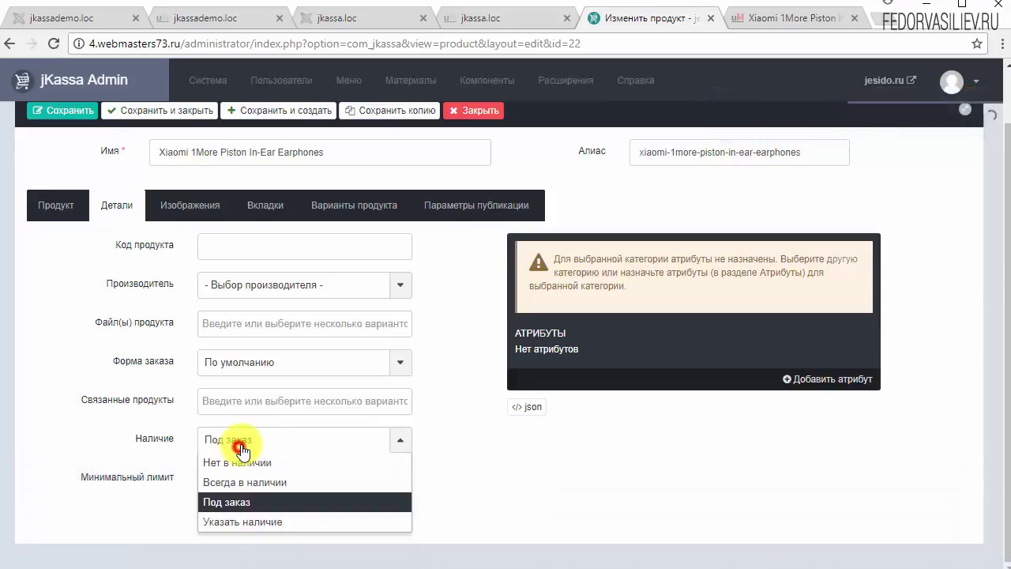
pyautogui.click(252, 523)
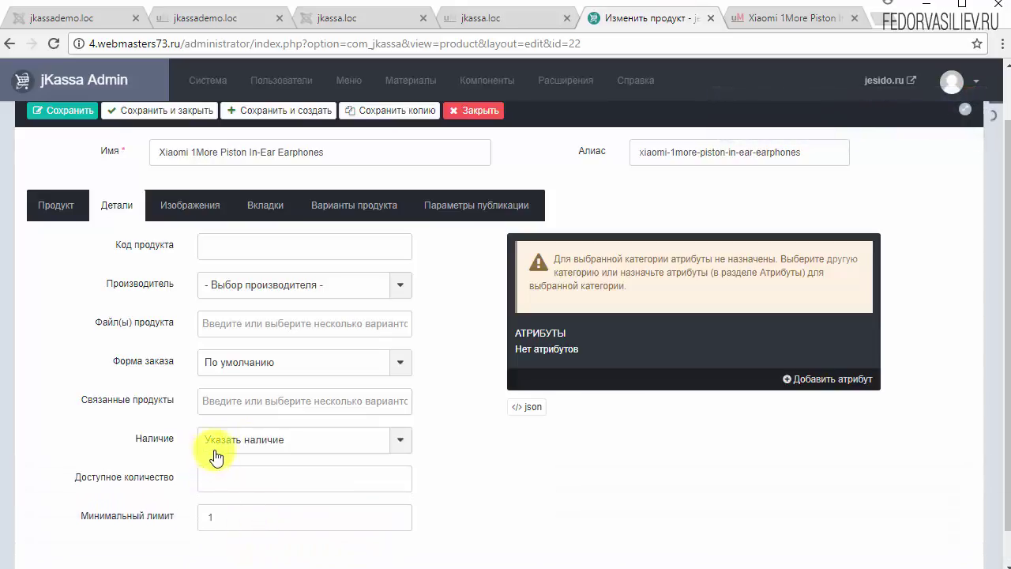
pyautogui.moveTo(150, 483)
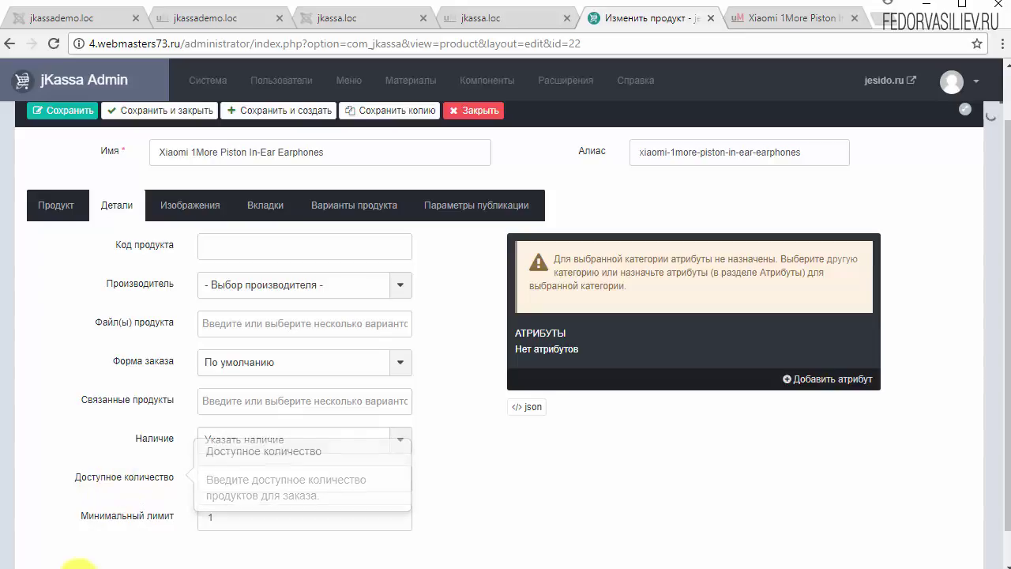
pyautogui.click(218, 478)
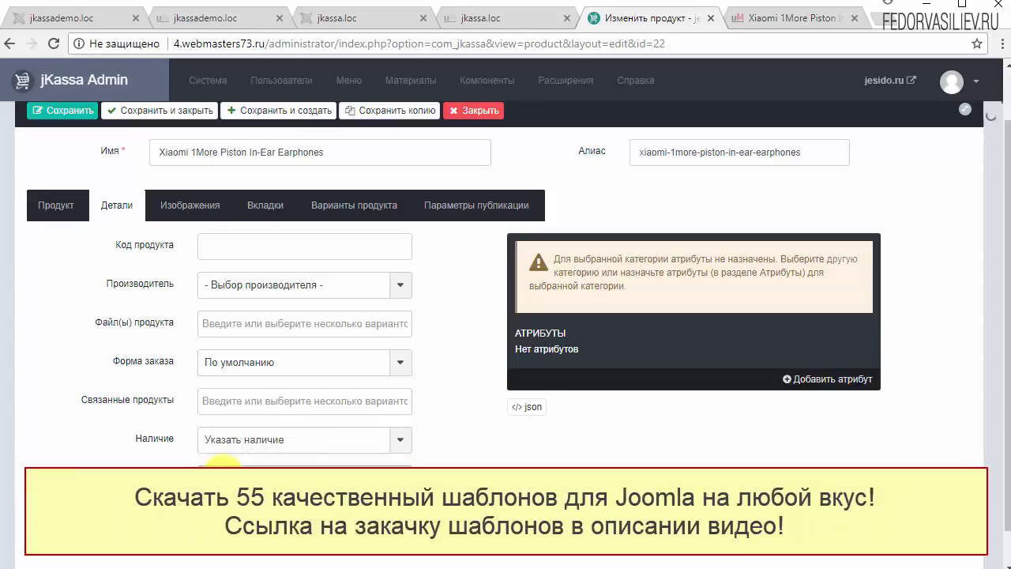
pyautogui.click(57, 111)
# - Refresh the store page and check the stock quantity displayed for the earphones
pyautogui.click(771, 18)
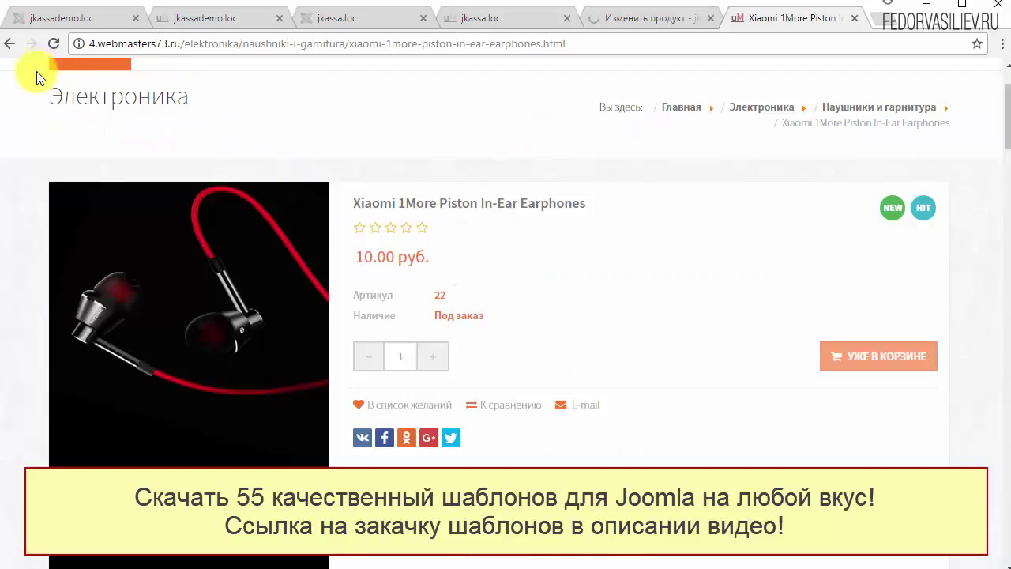
pyautogui.click(53, 44)
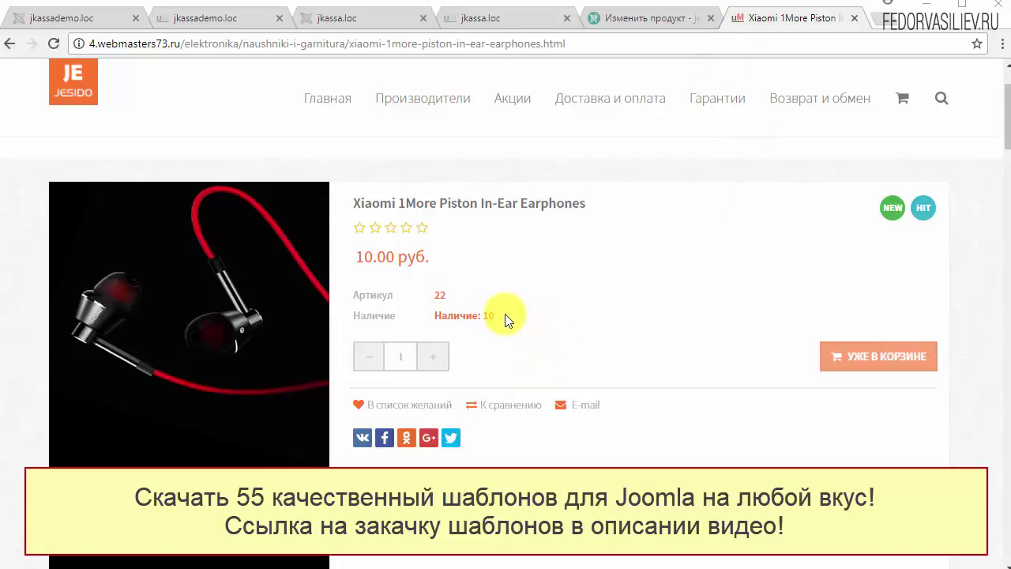
pyautogui.moveTo(504, 315); pyautogui.dragTo(490, 316)
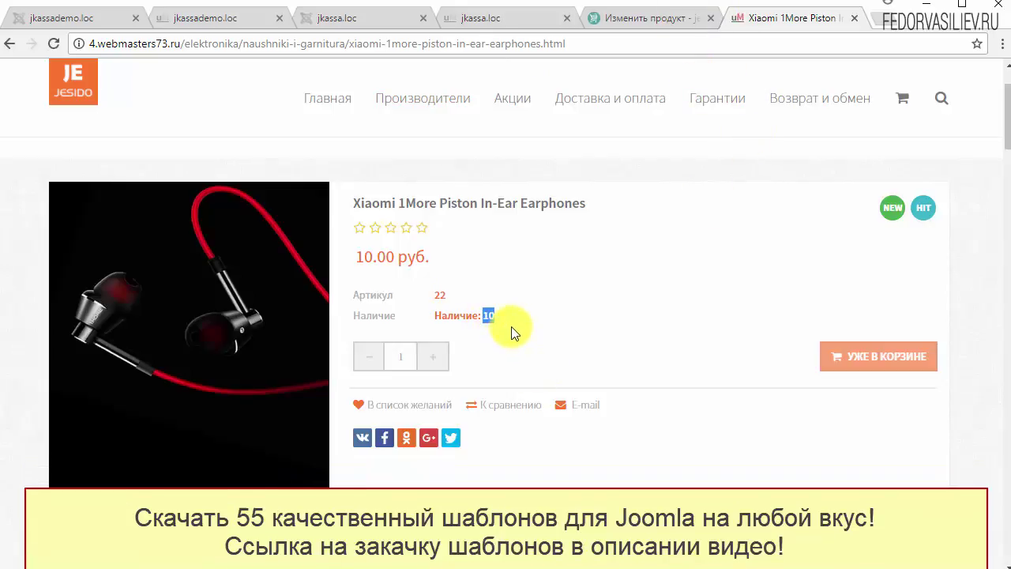
pyautogui.click(510, 323)
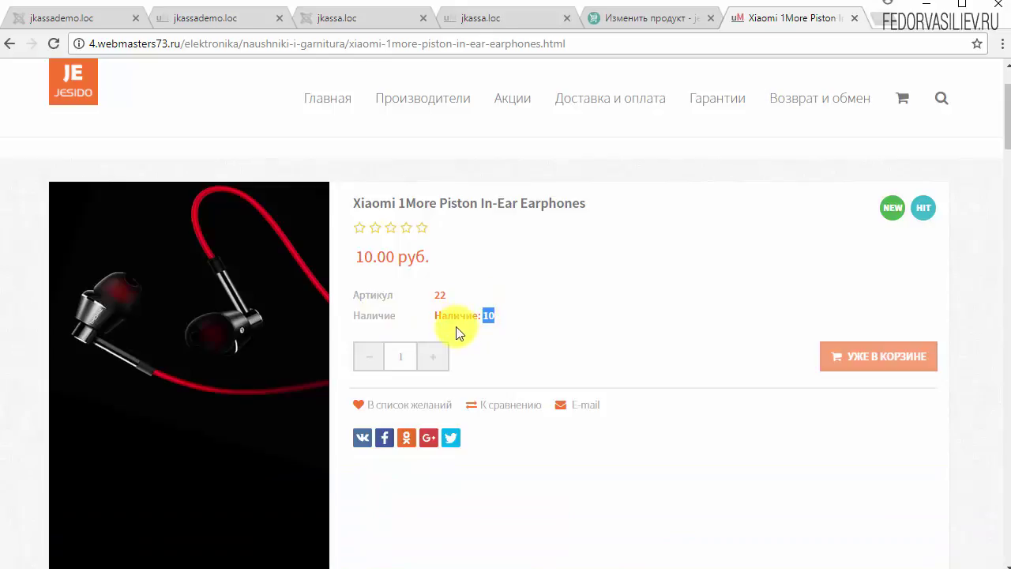
pyautogui.click(501, 316)
# - Close the product editor and enable "Контроль остатков" in the "Корзина | Заказ" section of the JKASSA configuration
pyautogui.click(632, 24)
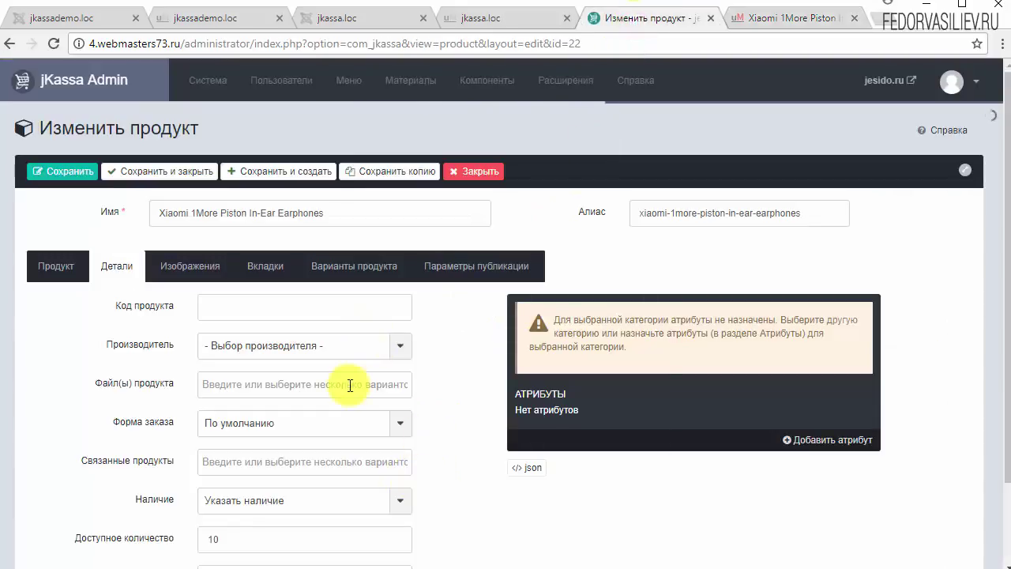
pyautogui.click(480, 173)
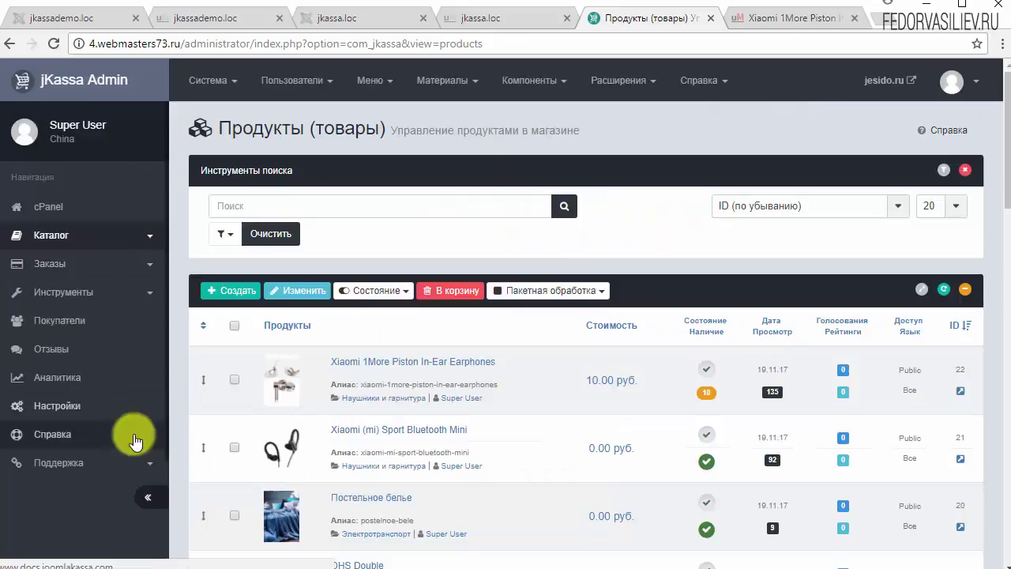
pyautogui.click(68, 406)
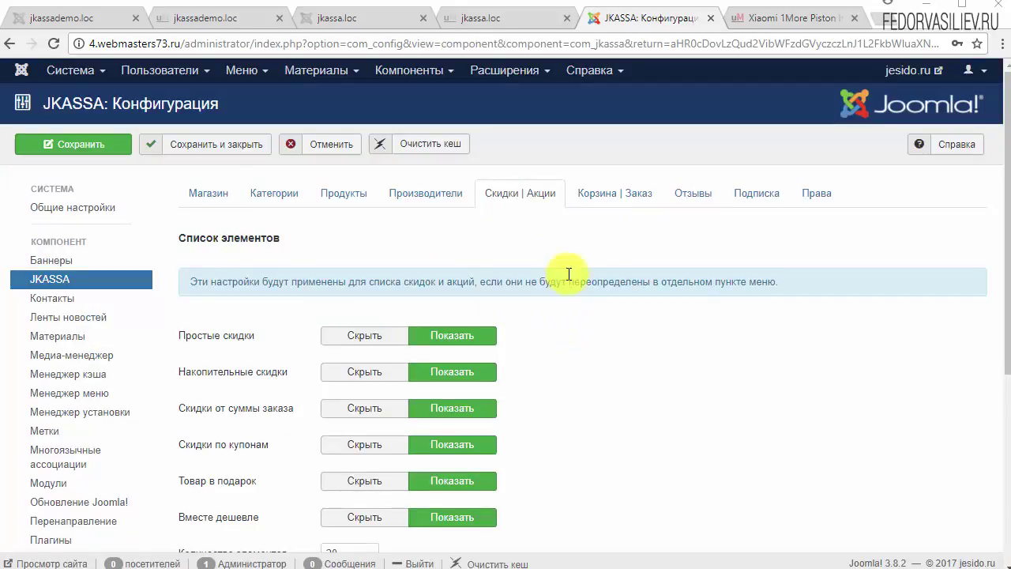
pyautogui.click(614, 200)
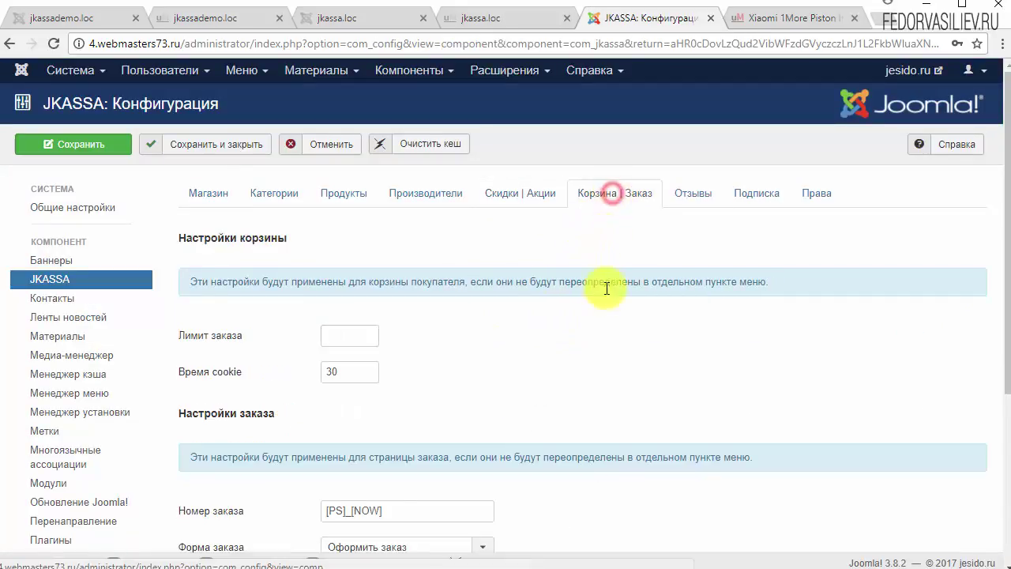
pyautogui.scroll(-4, 599, 294)
pyautogui.moveTo(220, 358)
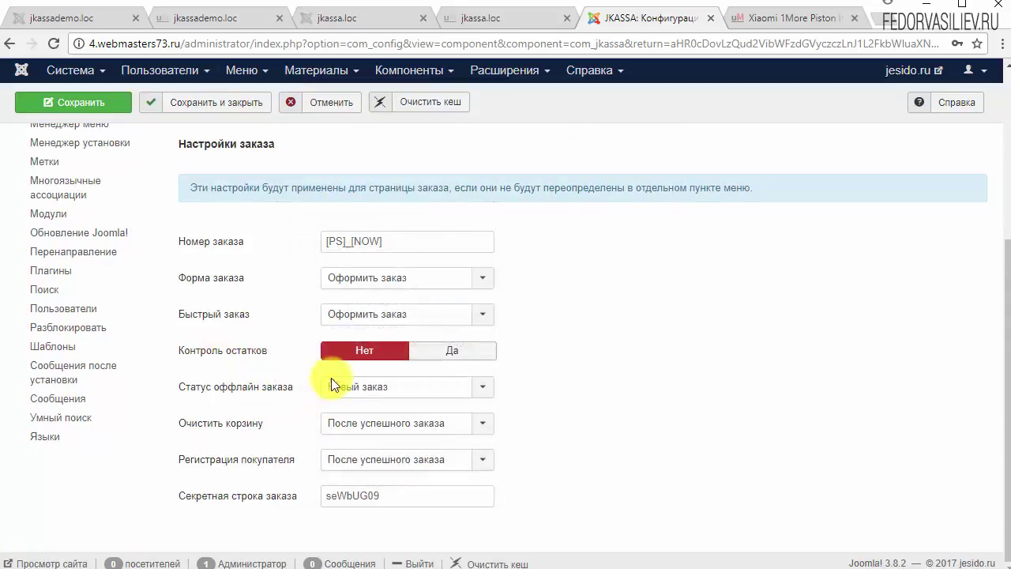
pyautogui.click(451, 354)
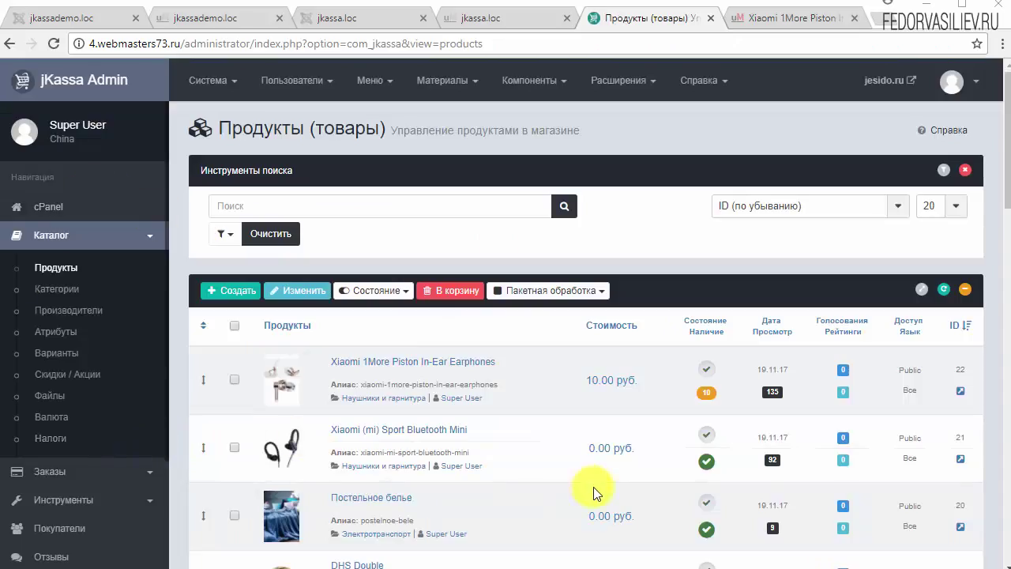
# - Examine the availability indicators of the items in the product list
pyautogui.scroll(-1, 702, 361)
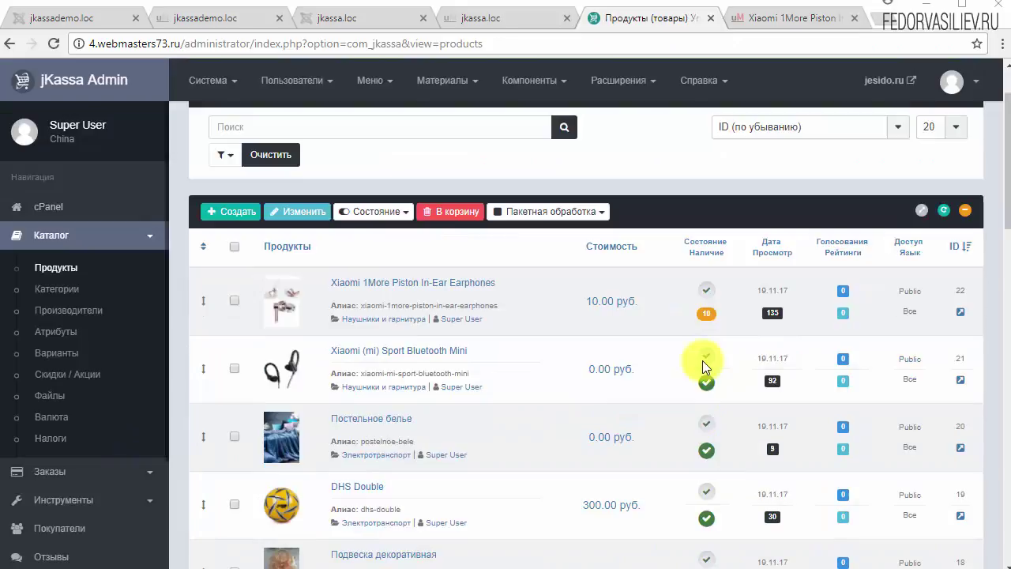
pyautogui.moveTo(690, 318)
pyautogui.scroll(-7, 662, 357)
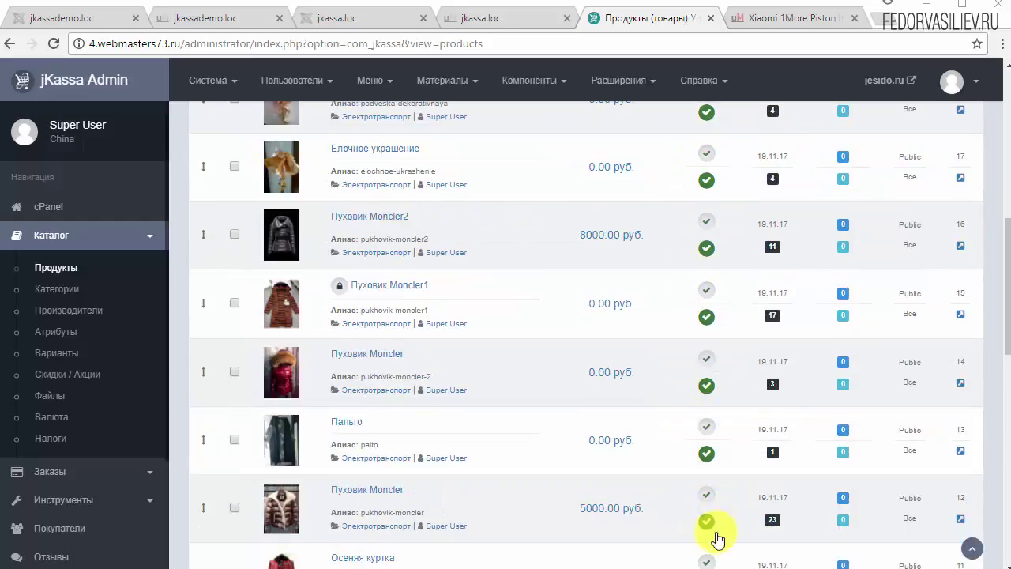
pyautogui.scroll(8, 711, 533)
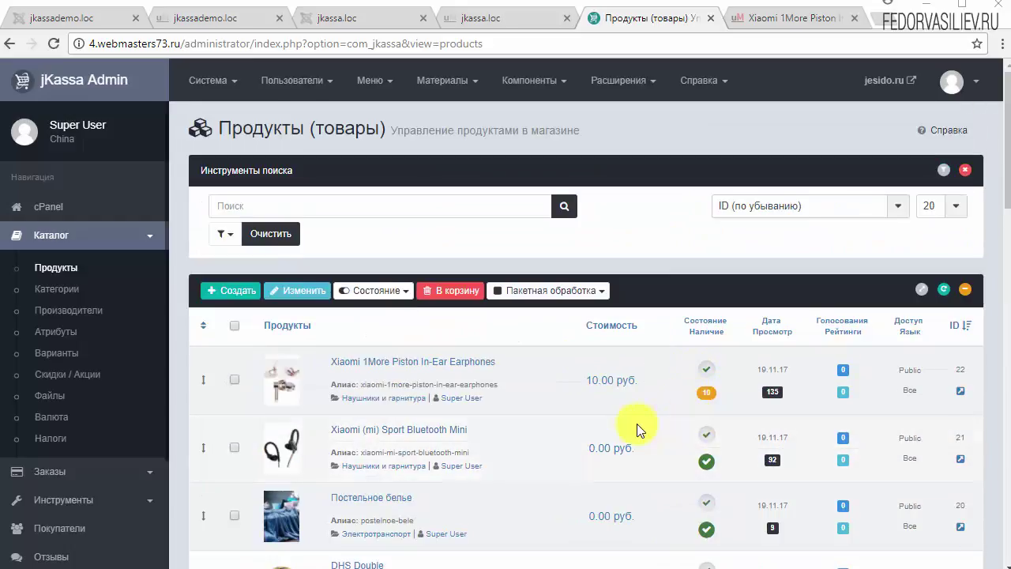
# - Open Xiaomi 1More Piston In-Ear Earphones for editing and examine the available and reserved quantity fields in its details
pyautogui.click(468, 361)
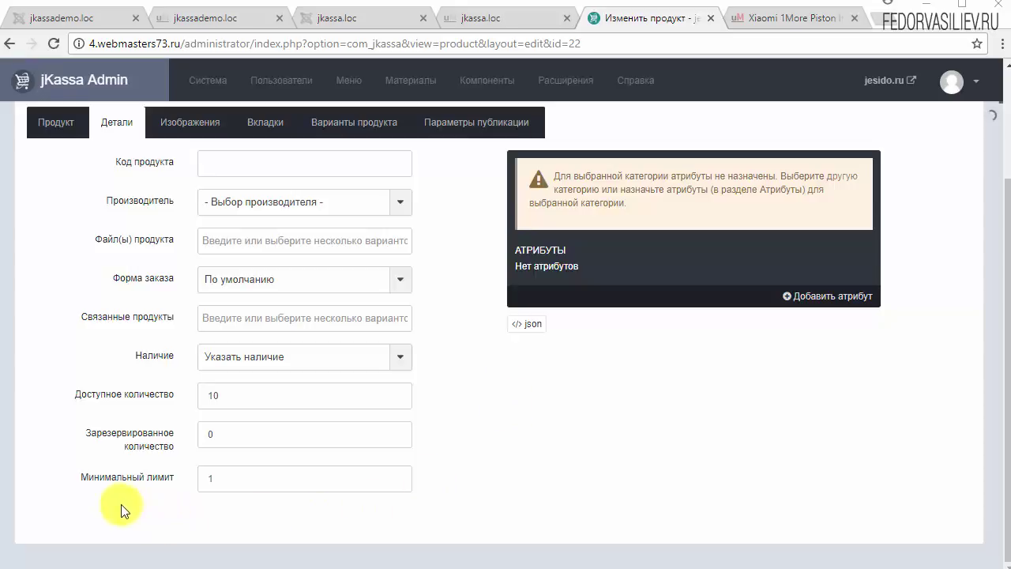
pyautogui.moveTo(166, 441)
pyautogui.scroll(2, 475, 459)
# - Reload the store page of the Xiaomi earphones and open the shopping cart
pyautogui.click(764, 19)
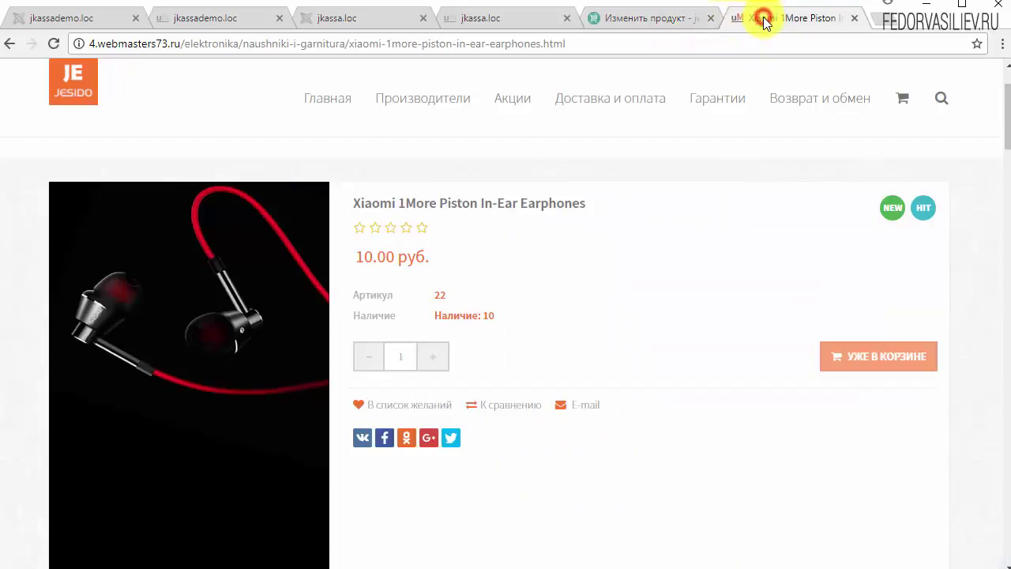
pyautogui.click(51, 47)
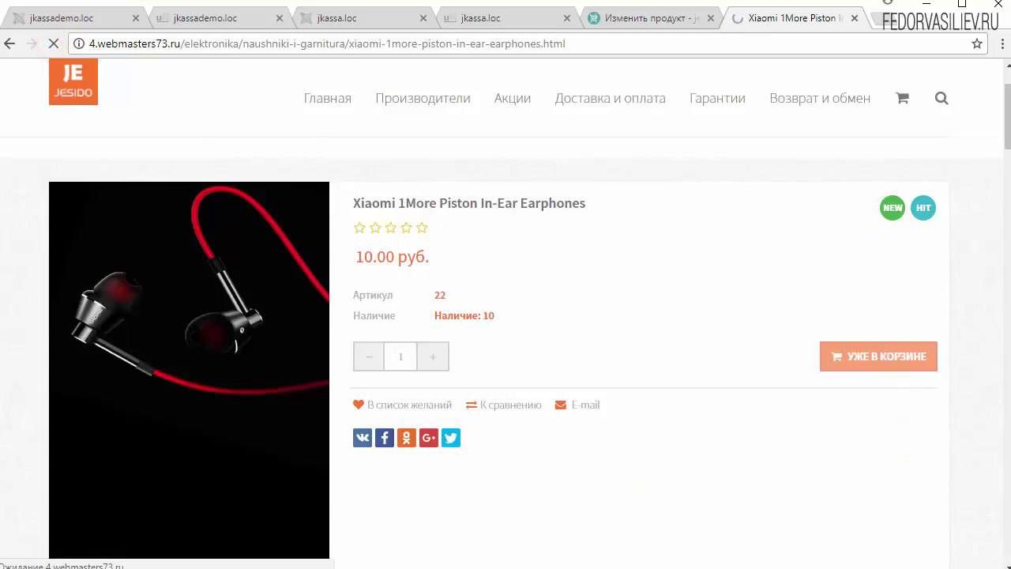
pyautogui.click(846, 366)
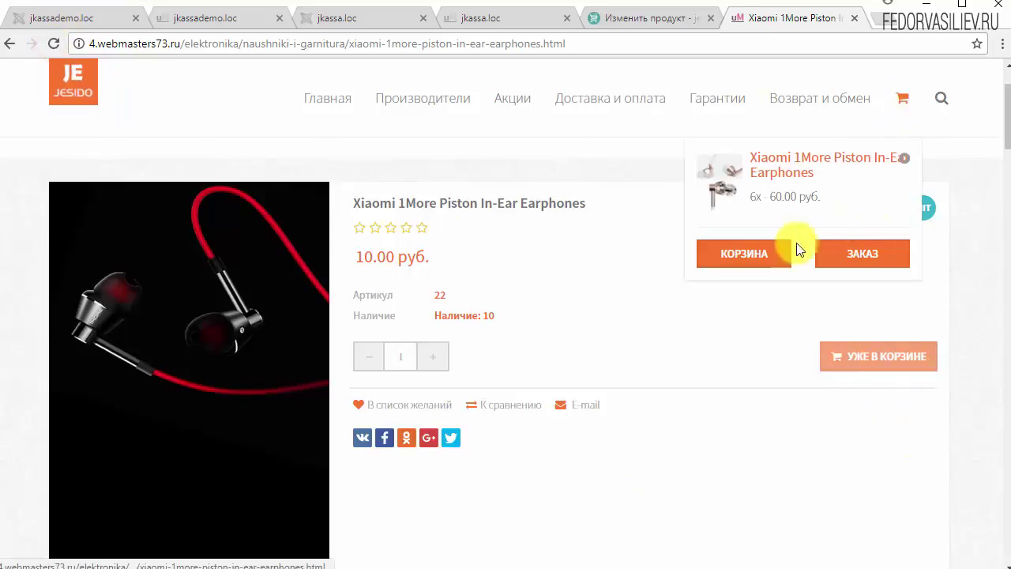
pyautogui.click(756, 260)
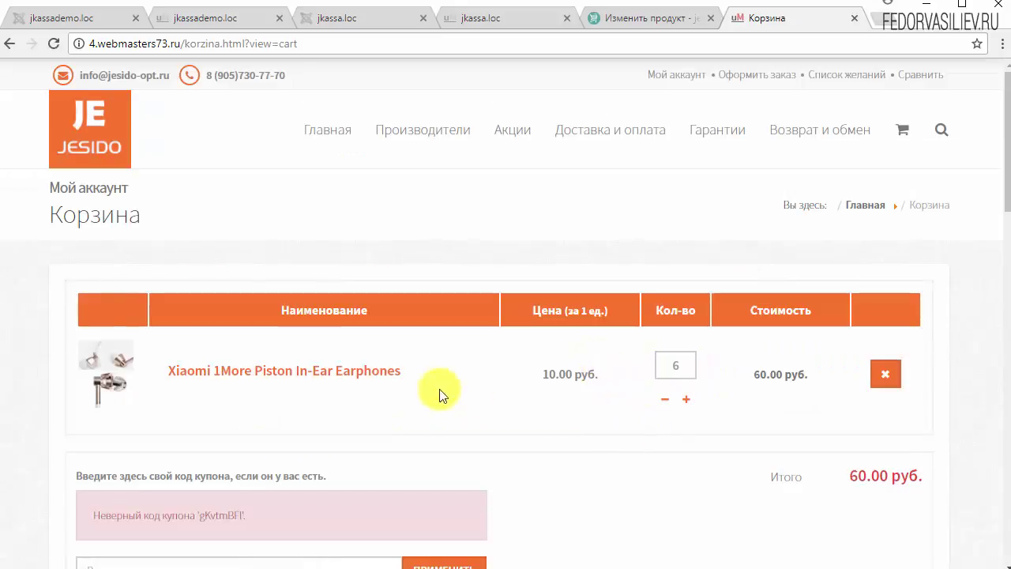
# - Set the earphones' quantity in the cart to 10 and try to increase it beyond 10
pyautogui.moveTo(682, 363); pyautogui.dragTo(658, 365)
pyautogui.write('10')
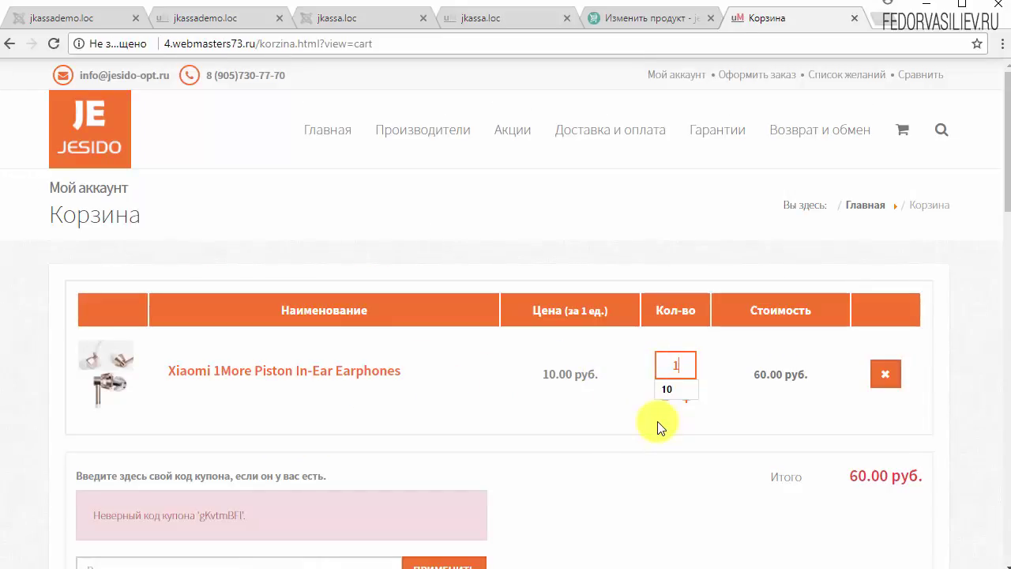
pyautogui.click(734, 411)
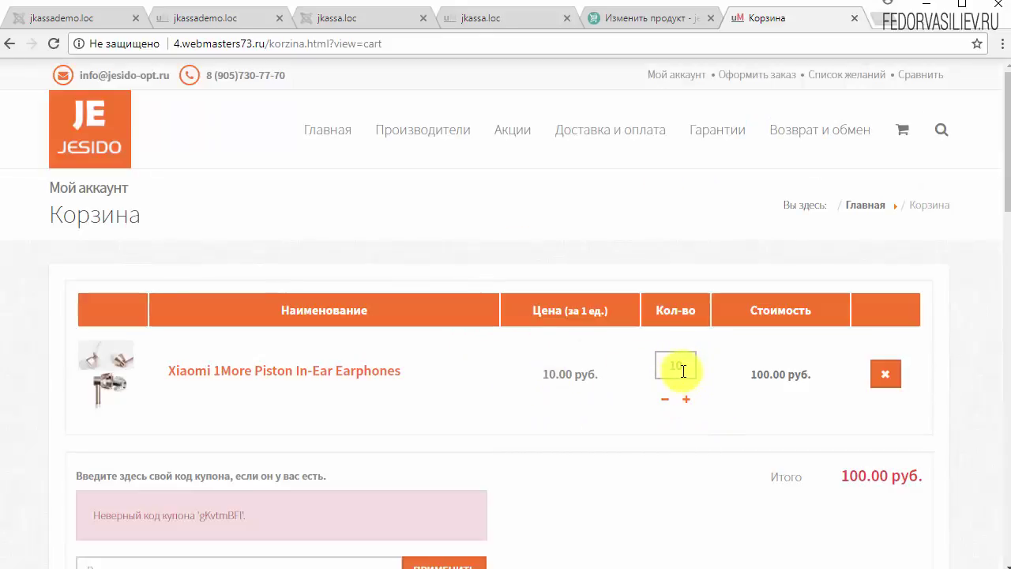
pyautogui.click(687, 401)
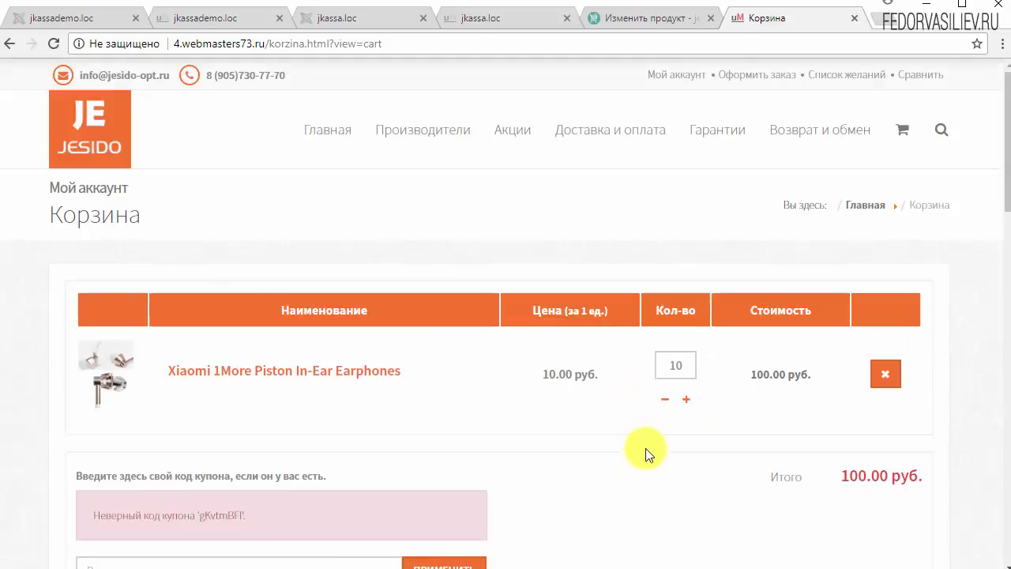
pyautogui.click(687, 364)
pyautogui.click(625, 384)
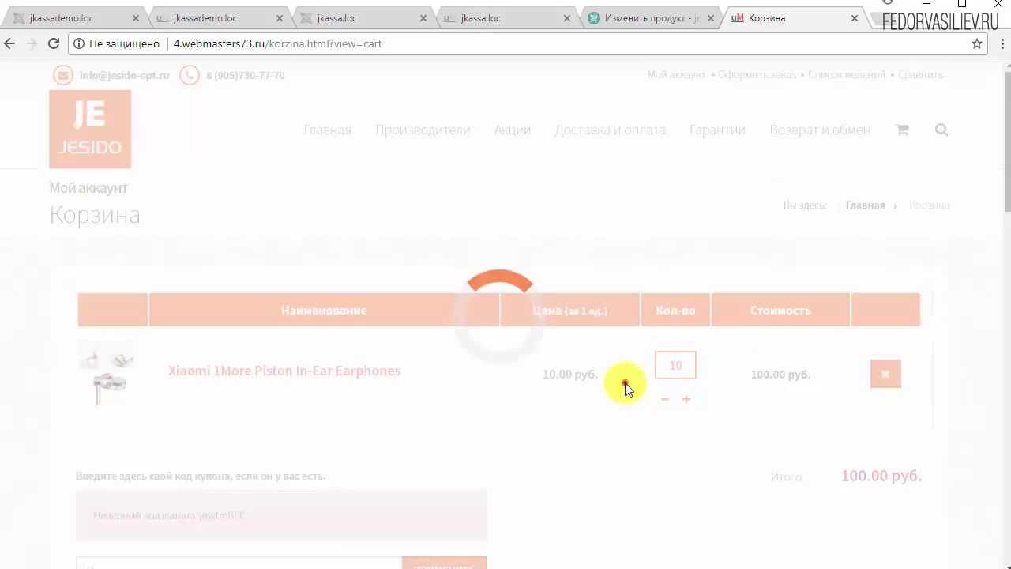
# - Set the earphones' quantity in the cart to 5 and proceed to checkout
pyautogui.doubleClick(654, 364)
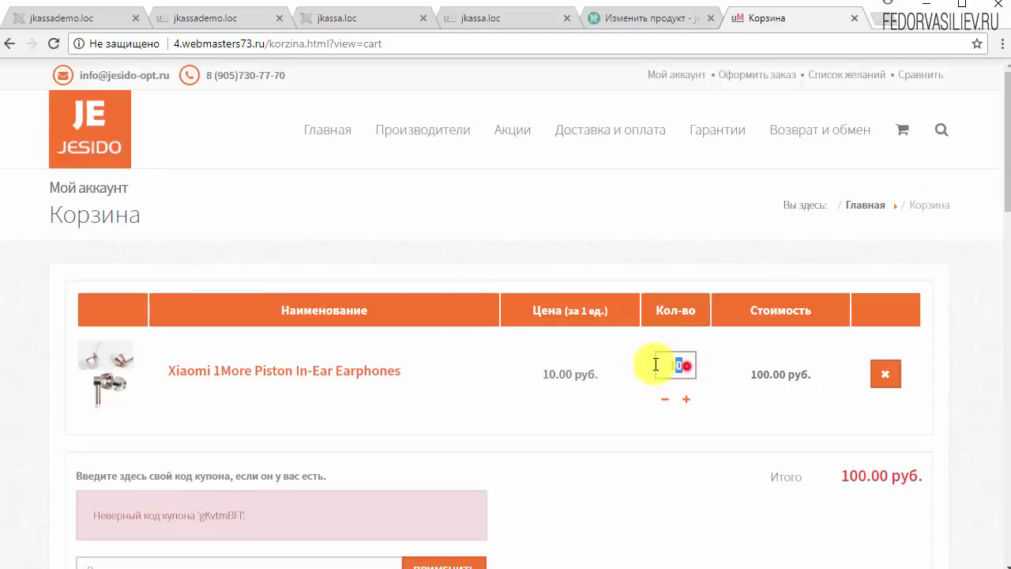
pyautogui.write('5')
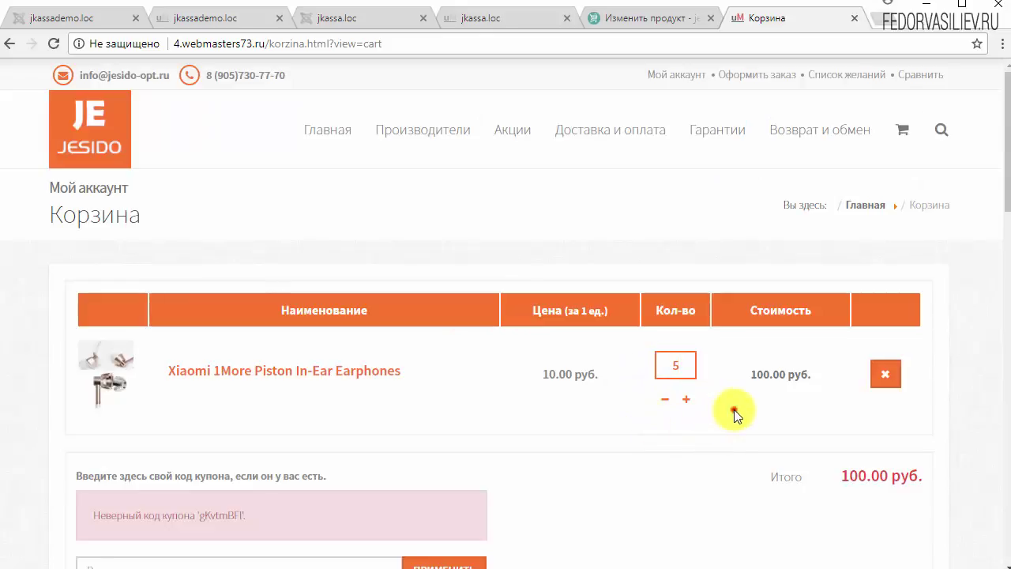
pyautogui.click(735, 409)
pyautogui.scroll(-2, 711, 403)
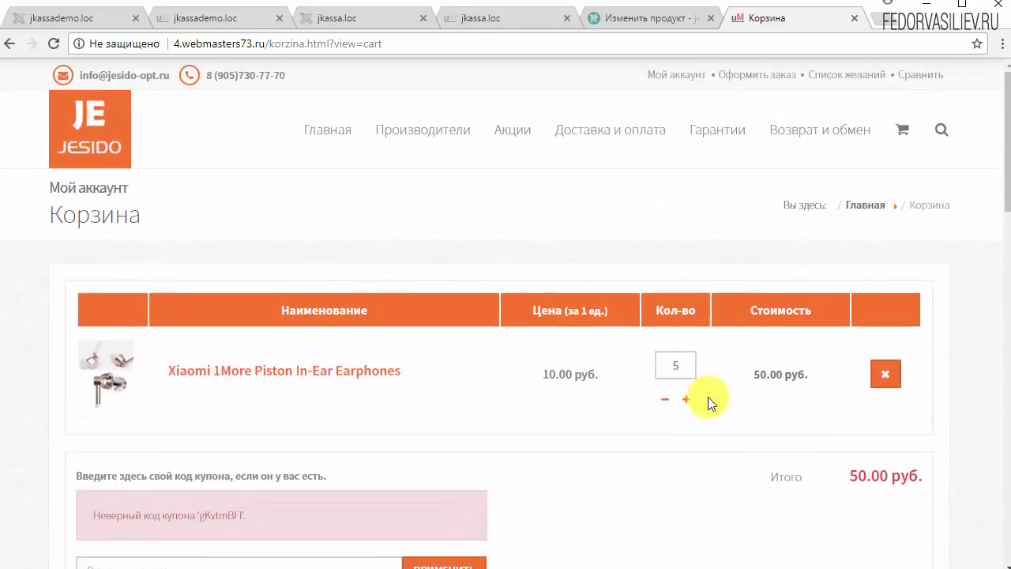
pyautogui.scroll(-4, 709, 401)
pyautogui.click(793, 332)
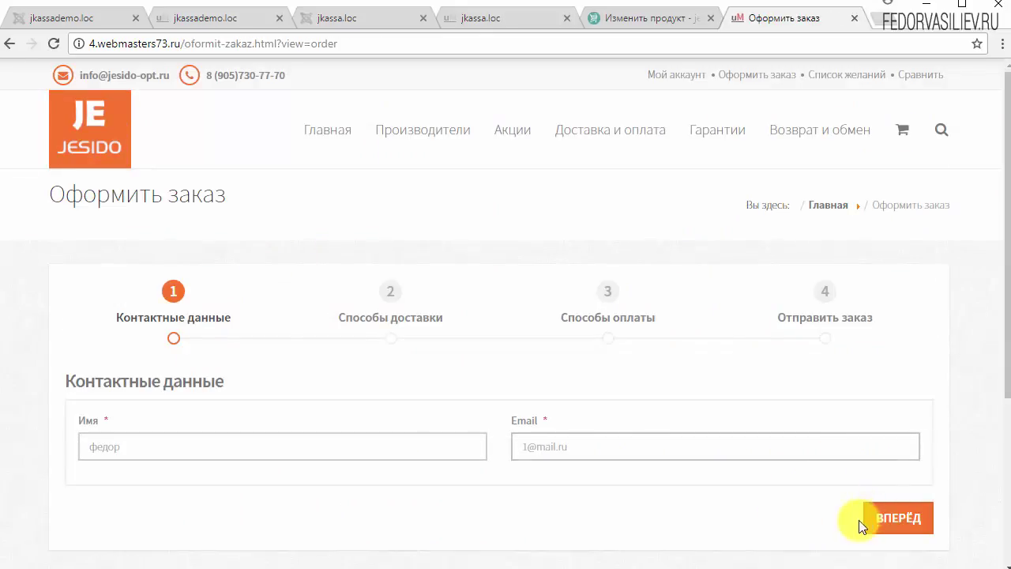
# - Complete the checkout with "Самовывоз" delivery, agree to the store rules and submit the order
pyautogui.click(898, 523)
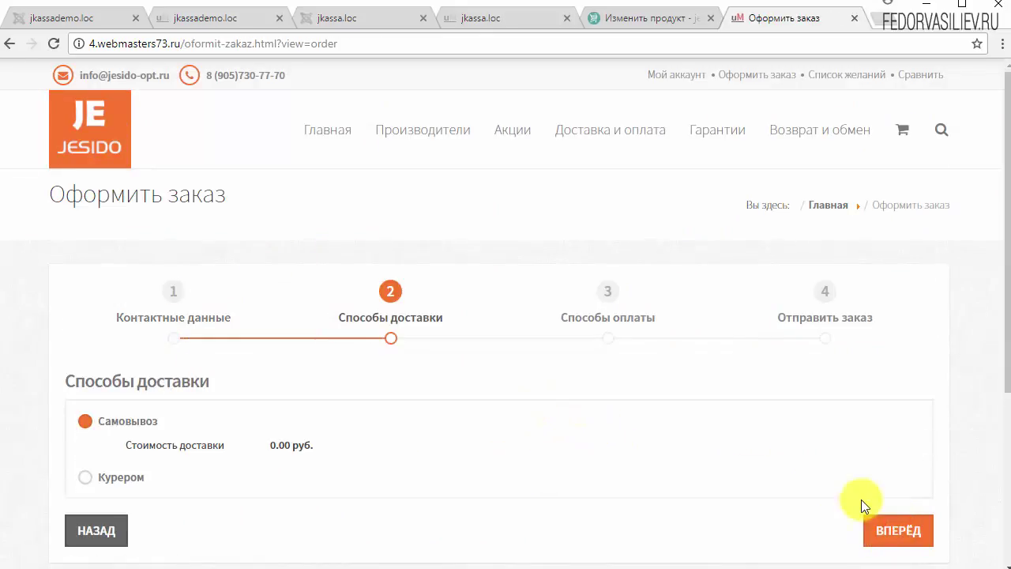
pyautogui.click(891, 526)
pyautogui.click(885, 481)
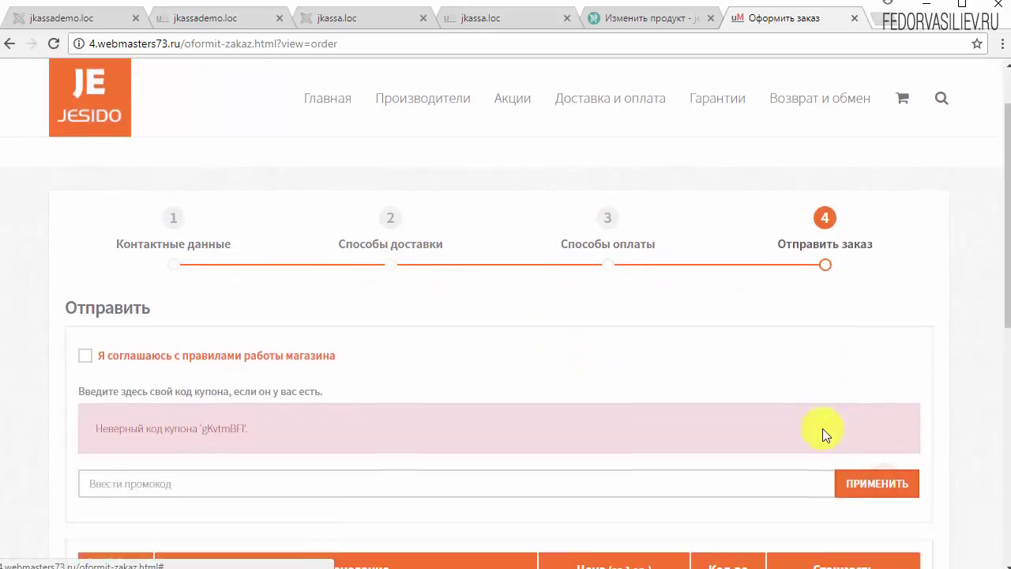
pyautogui.scroll(-2, 474, 355)
pyautogui.click(86, 264)
pyautogui.scroll(-4, 630, 244)
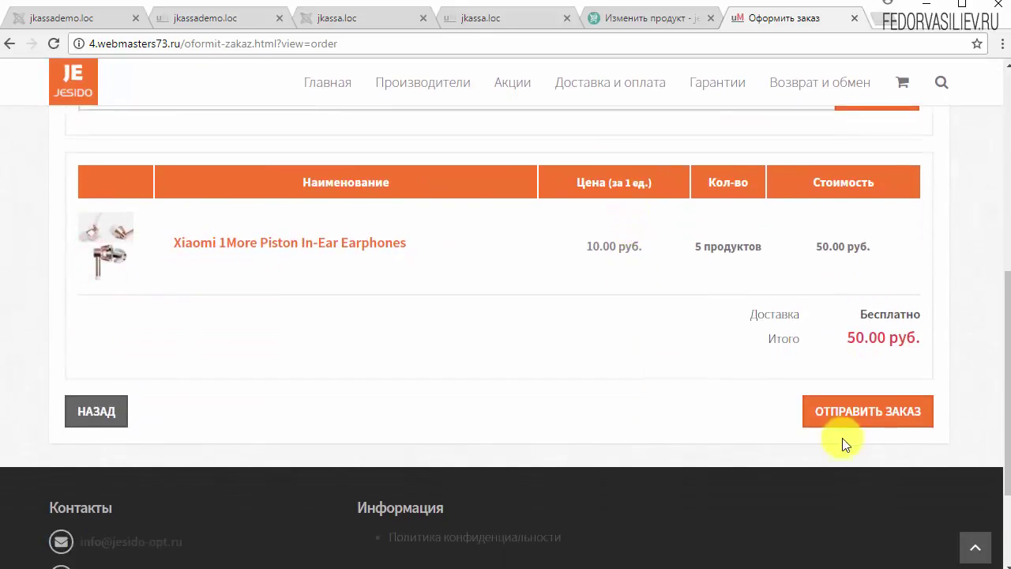
pyautogui.click(853, 413)
# - Close the product editor in the jKassa admin and examine the earphones' available and reserved quantities in the product list
pyautogui.hotkey('ctrl', 'shift', 'Tab')
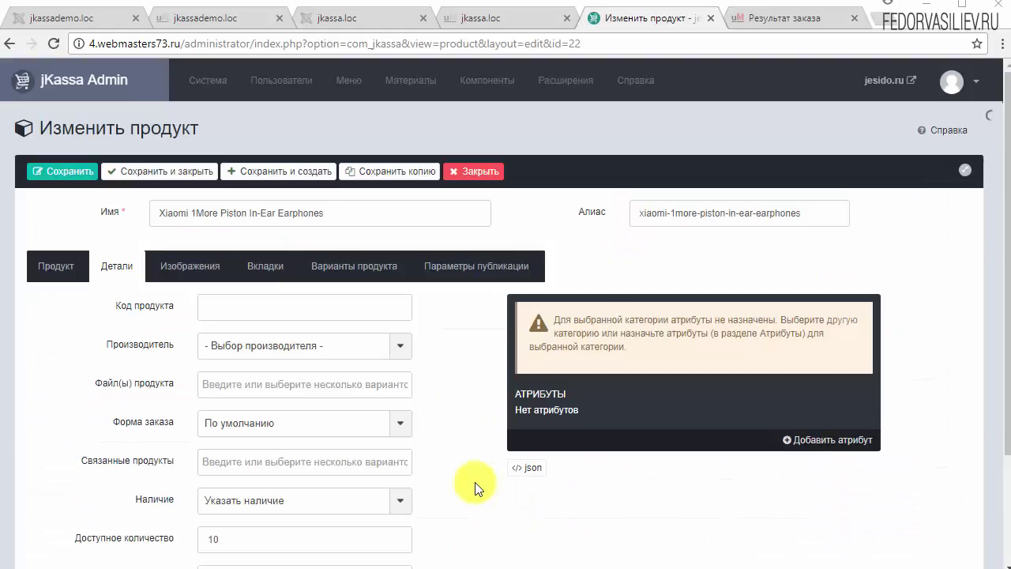
pyautogui.click(467, 171)
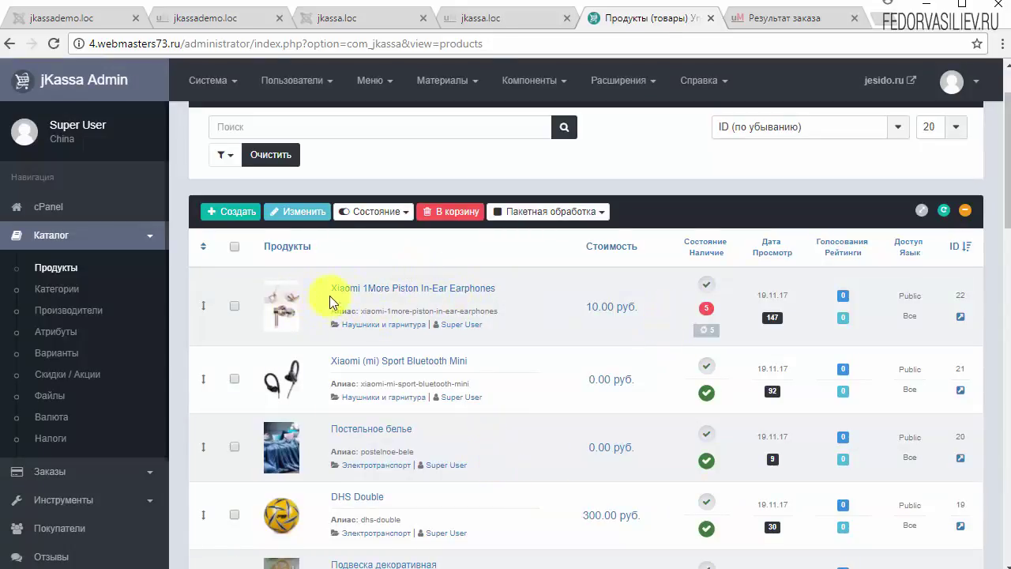
pyautogui.moveTo(704, 327)
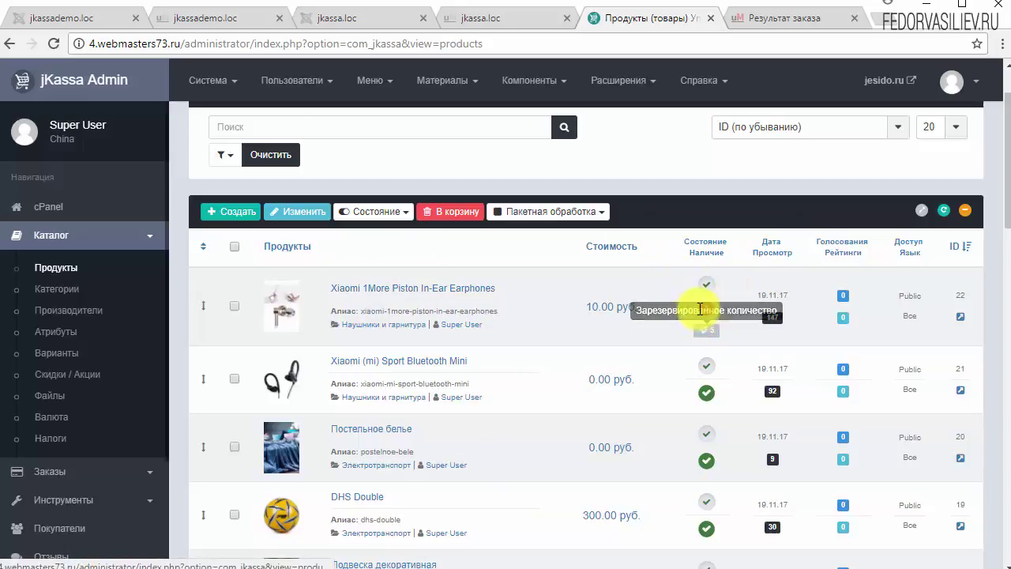
pyautogui.moveTo(701, 309)
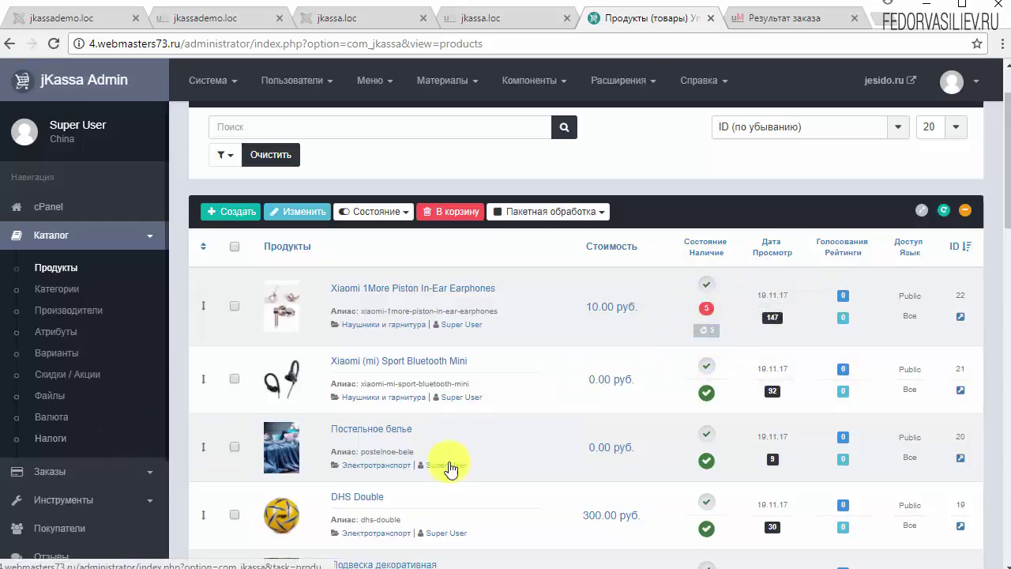
pyautogui.scroll(-2, 415, 357)
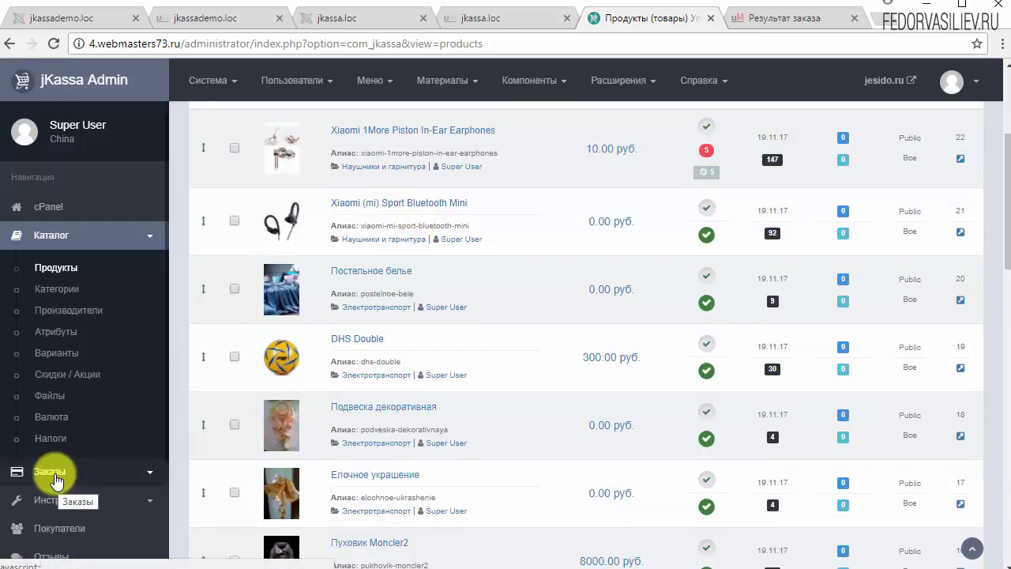
# - Open the newest earphones order for editing, set its status to "В ожидании подтверждения оплаты" and save it
pyautogui.click(52, 471)
pyautogui.click(65, 300)
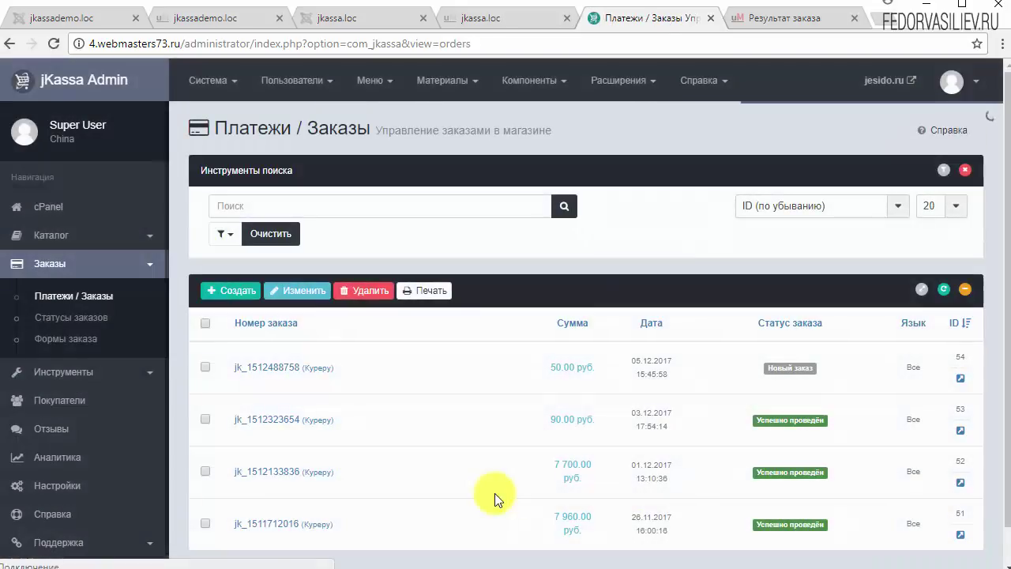
pyautogui.click(315, 369)
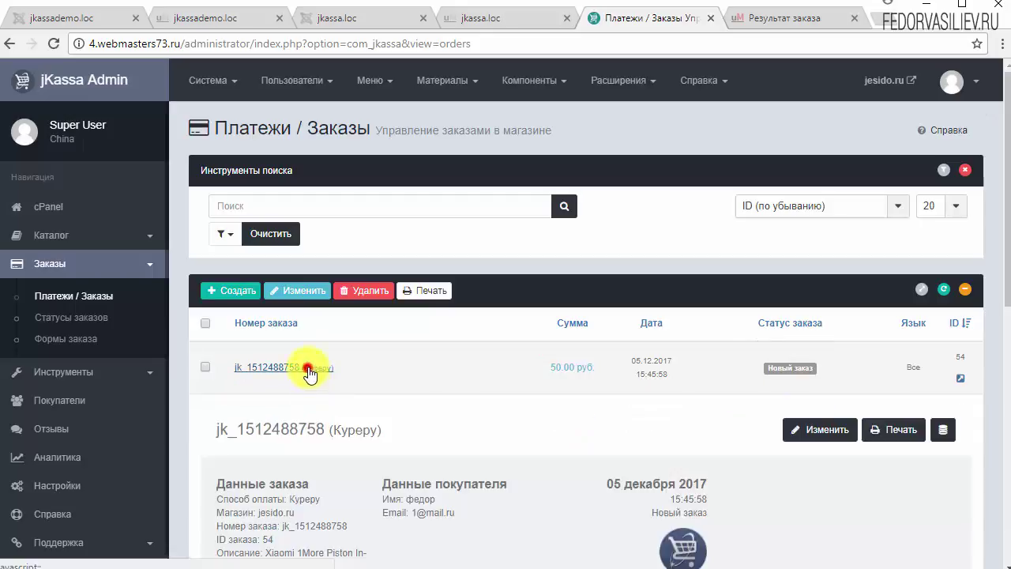
pyautogui.scroll(-2, 515, 362)
pyautogui.click(806, 282)
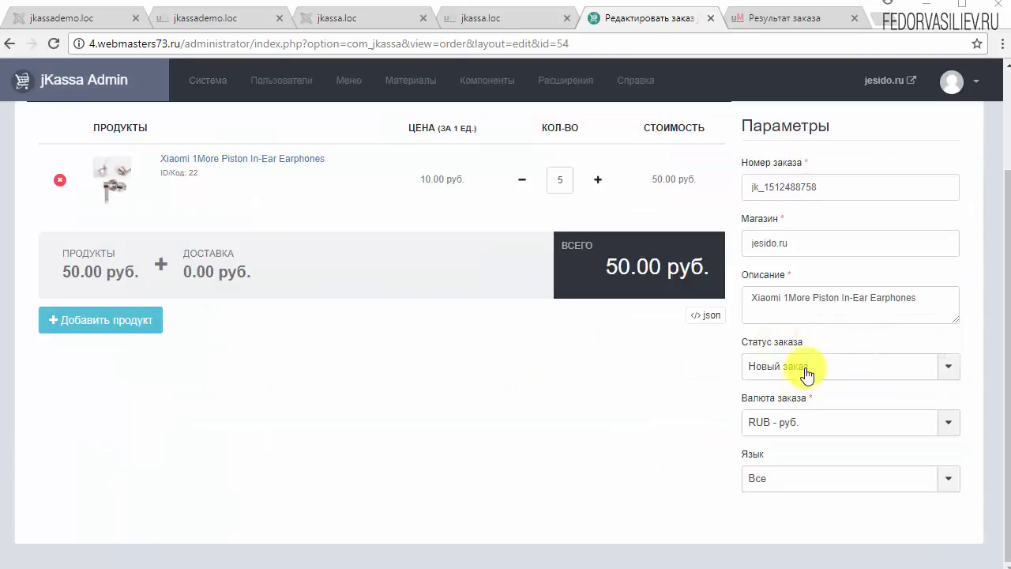
pyautogui.click(806, 368)
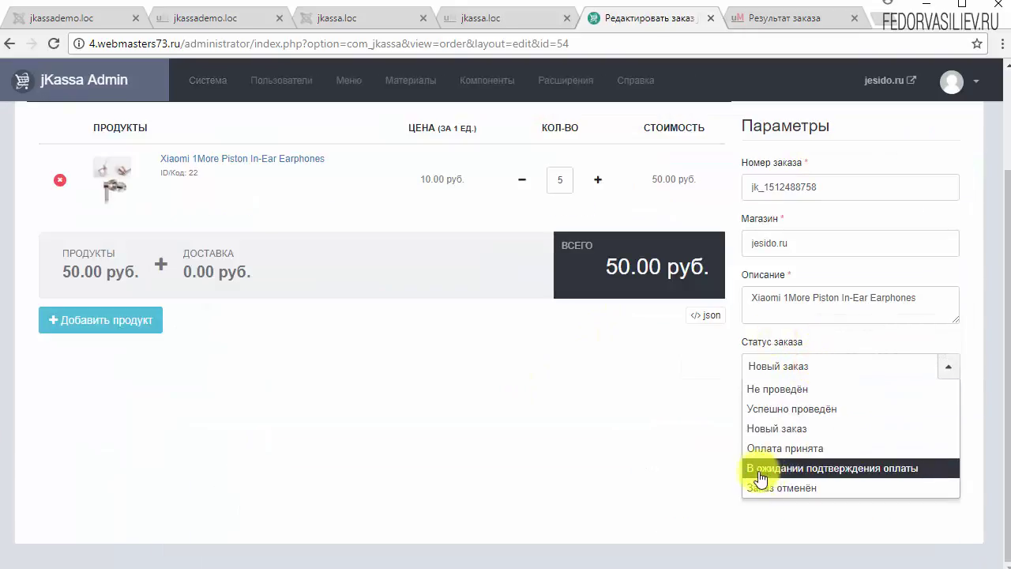
pyautogui.click(876, 466)
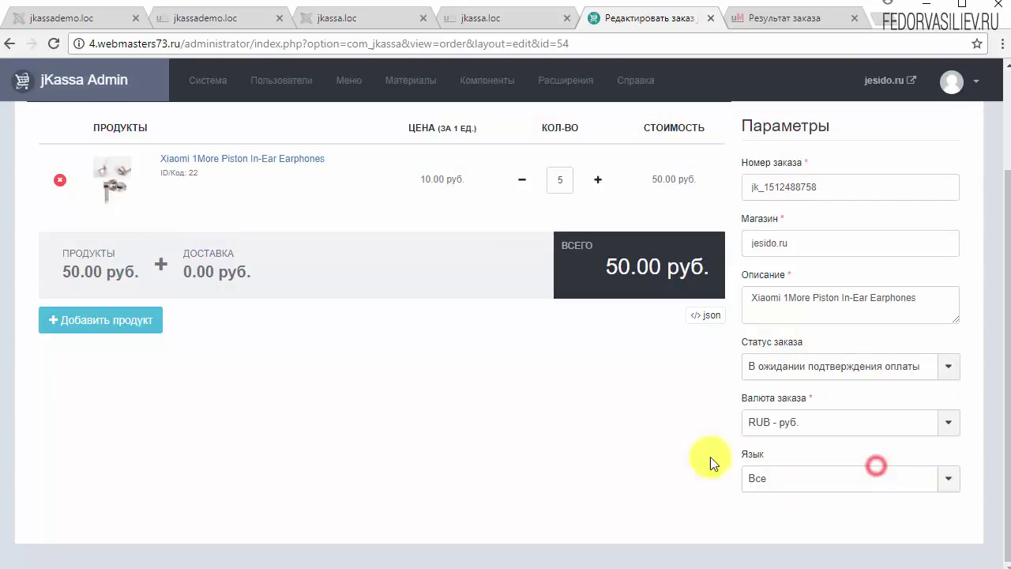
pyautogui.scroll(2, 521, 438)
pyautogui.click(62, 172)
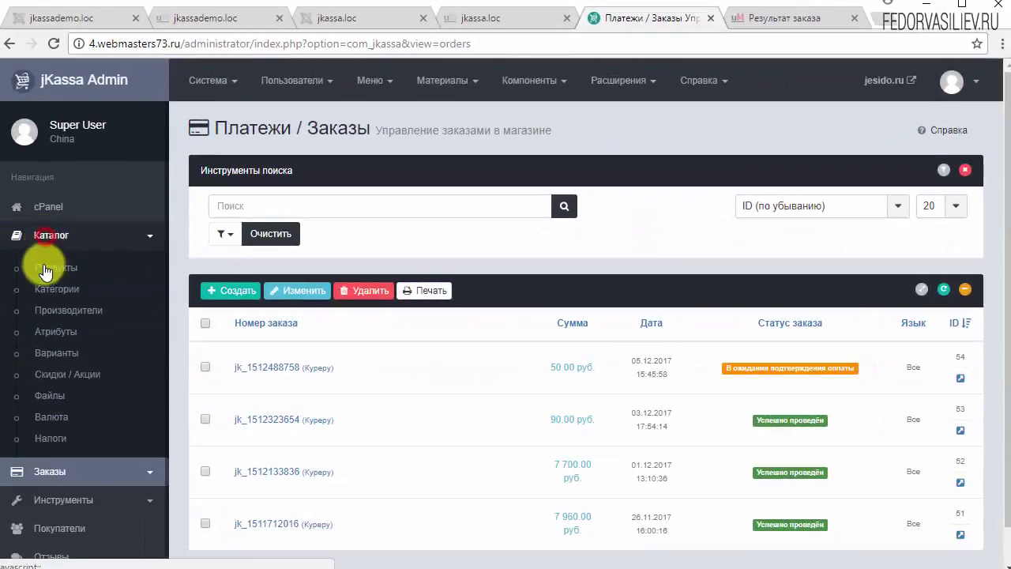
# - Open the product list again and check the earphones' reserved quantity after the order status change
pyautogui.click(44, 269)
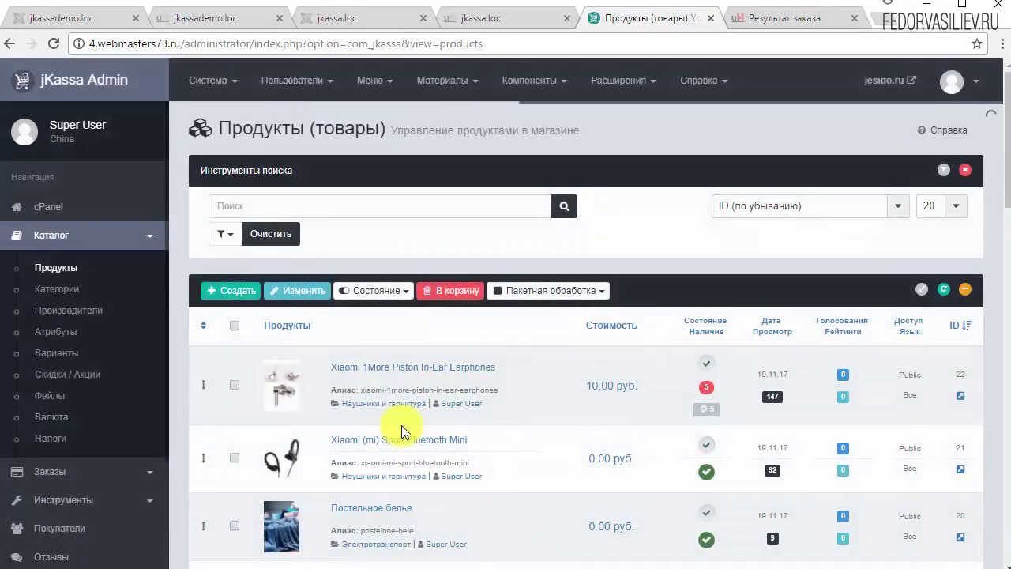
pyautogui.scroll(-1, 401, 425)
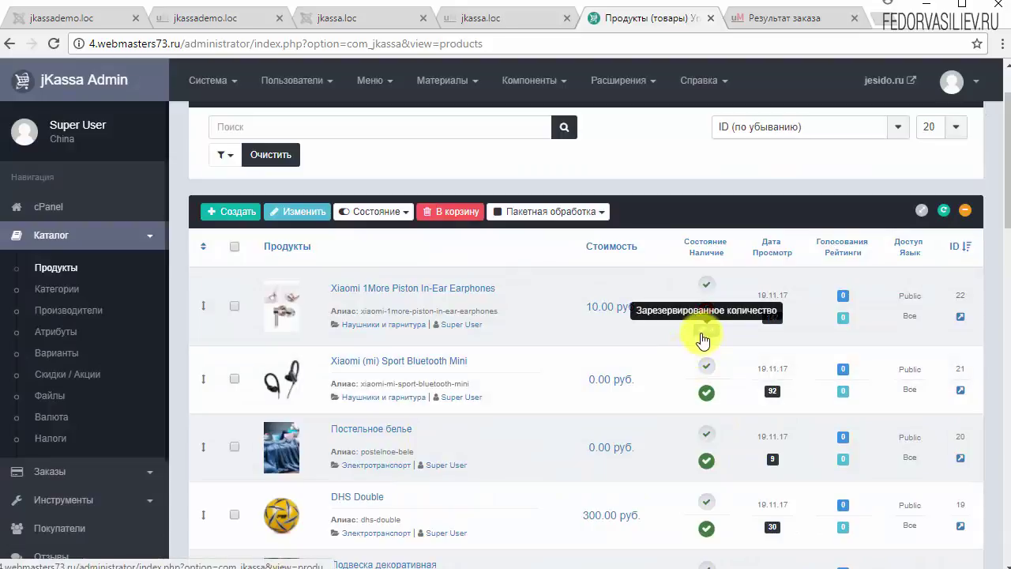
pyautogui.scroll(-1, 200, 430)
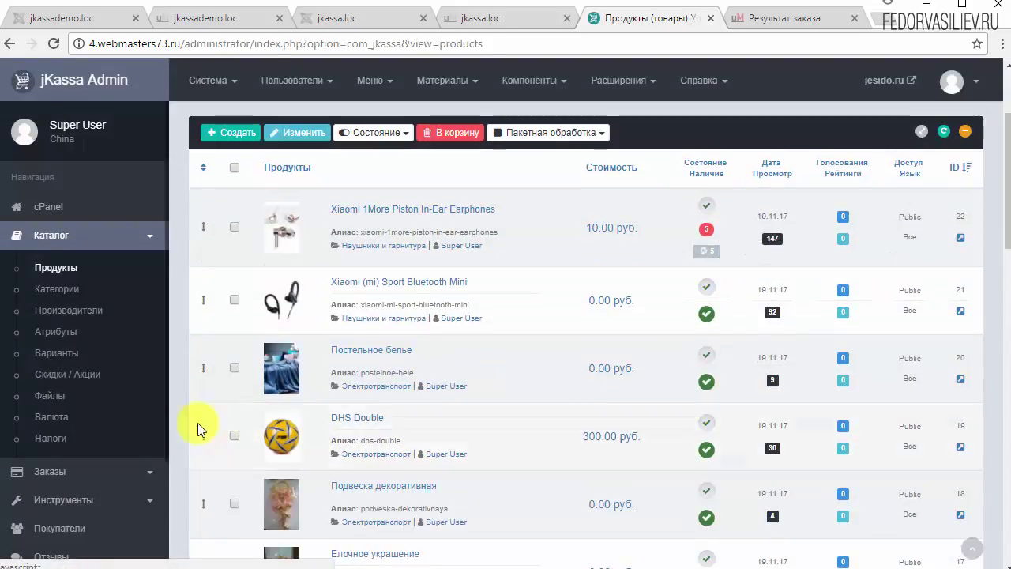
# - Open the same earphones order for editing, set its status to "Заказ отменён", then save and close it
pyautogui.click(40, 471)
pyautogui.click(57, 297)
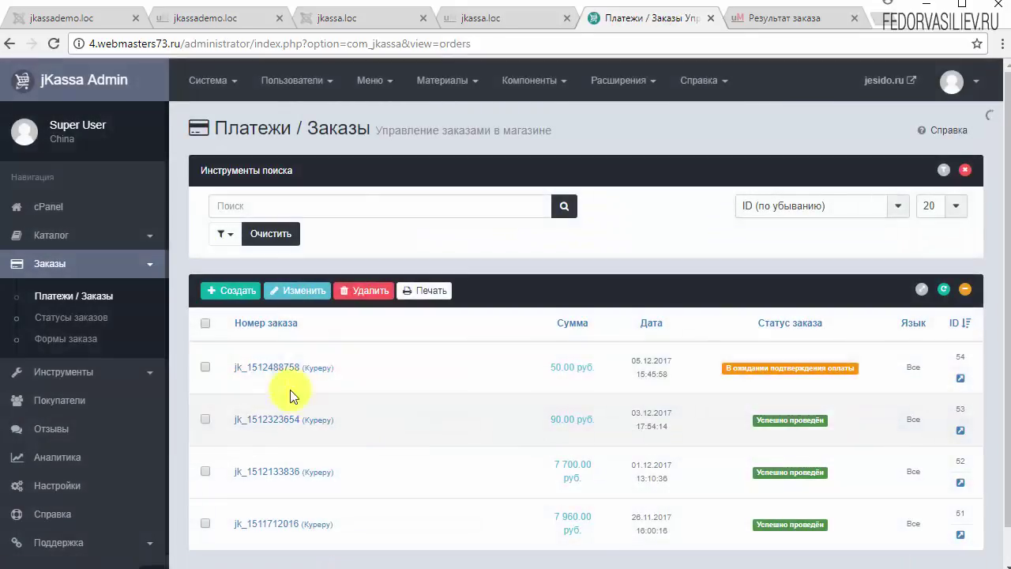
pyautogui.click(296, 368)
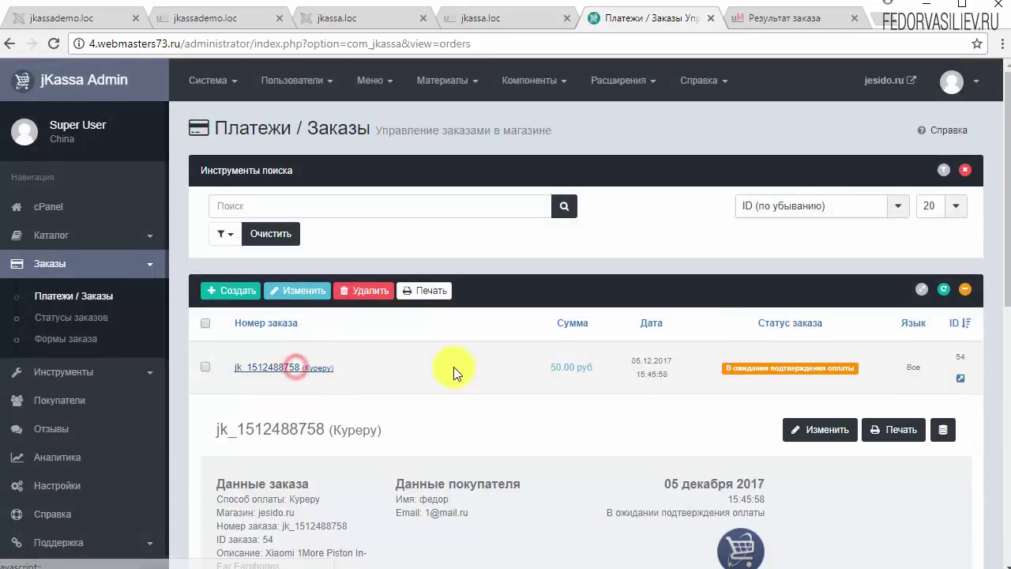
pyautogui.click(801, 429)
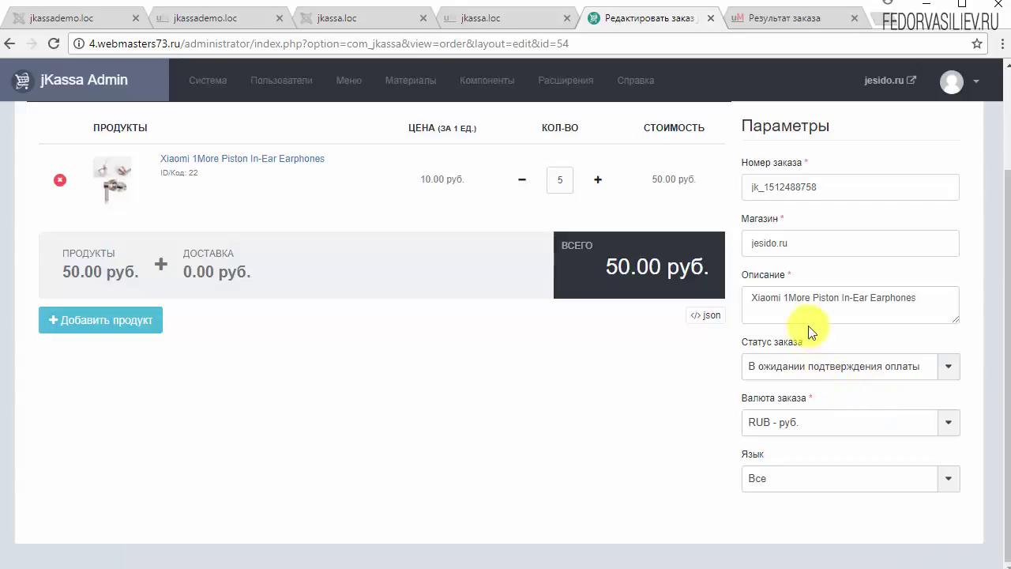
pyautogui.click(792, 368)
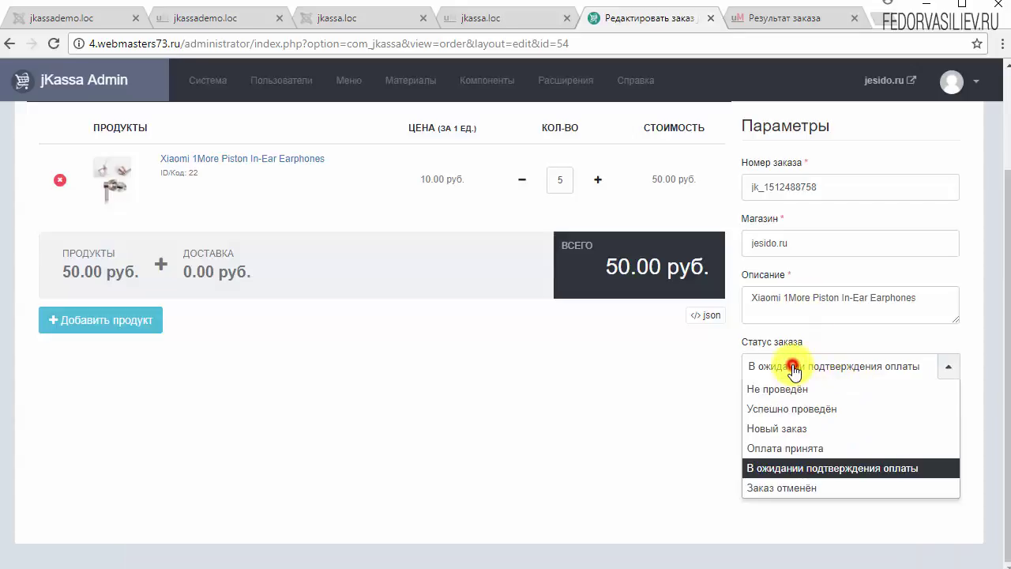
pyautogui.click(791, 486)
pyautogui.scroll(2, 726, 478)
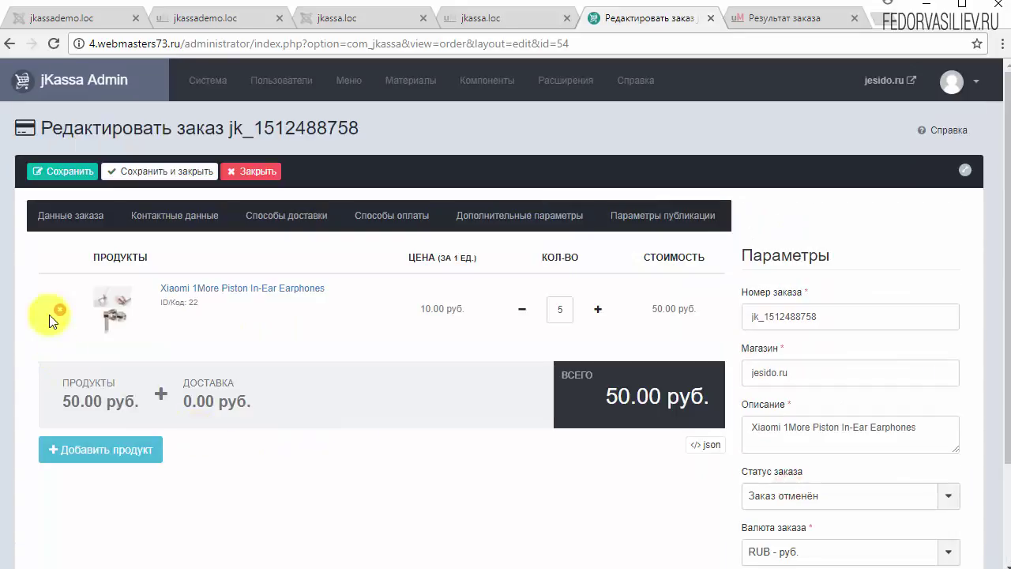
pyautogui.click(132, 170)
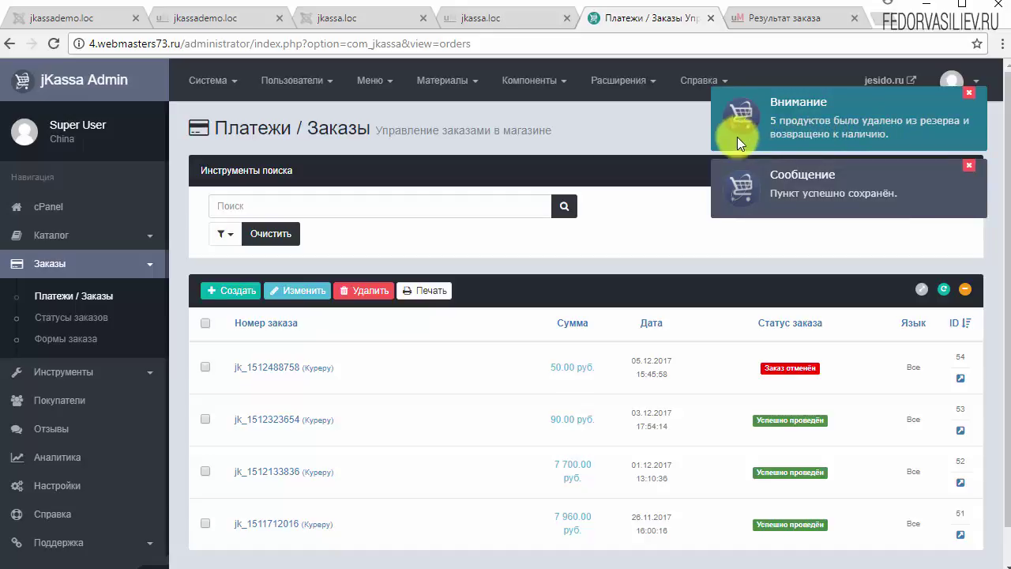
# - Switch to the storefront, open the Xiaomi 1More Piston In-Ear Earphones page from the home page and check the availability shown
pyautogui.click(764, 21)
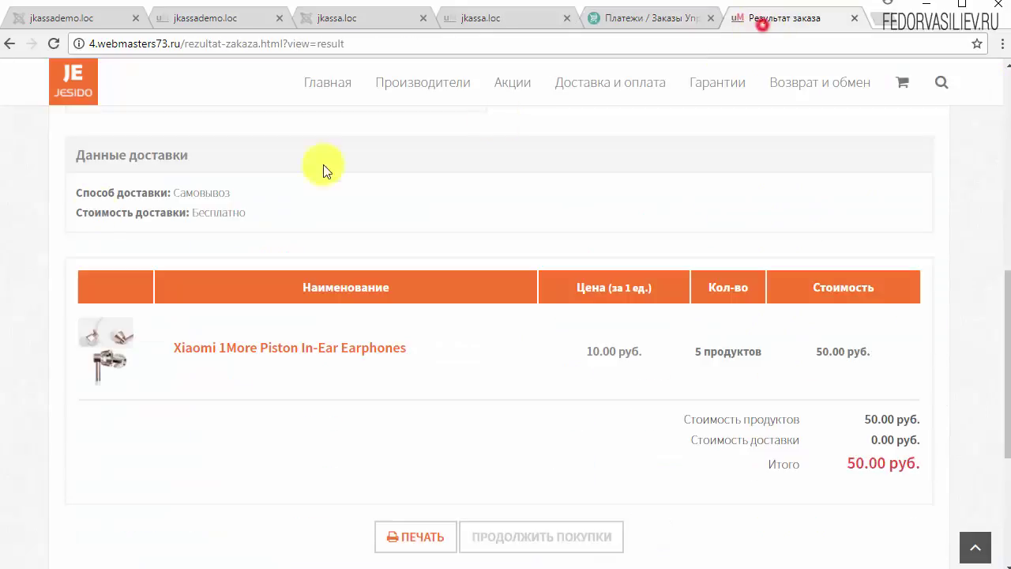
pyautogui.scroll(4, 343, 214)
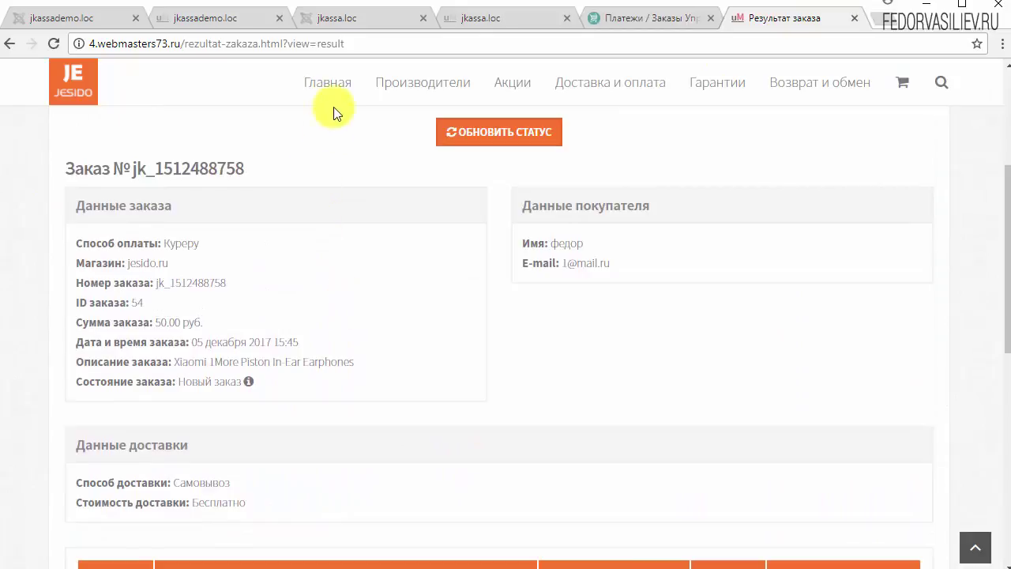
pyautogui.click(330, 84)
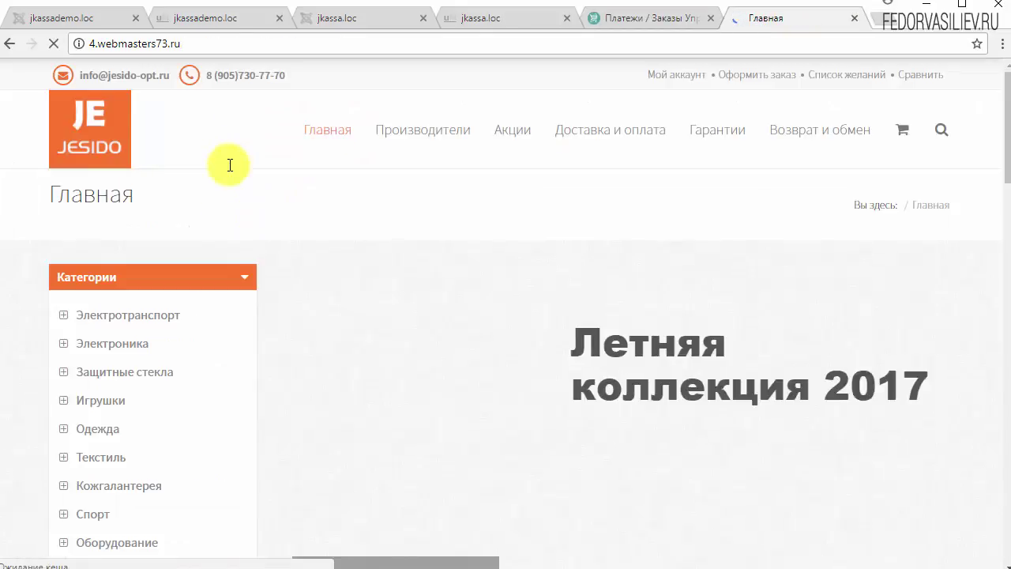
pyautogui.scroll(-5, 348, 181)
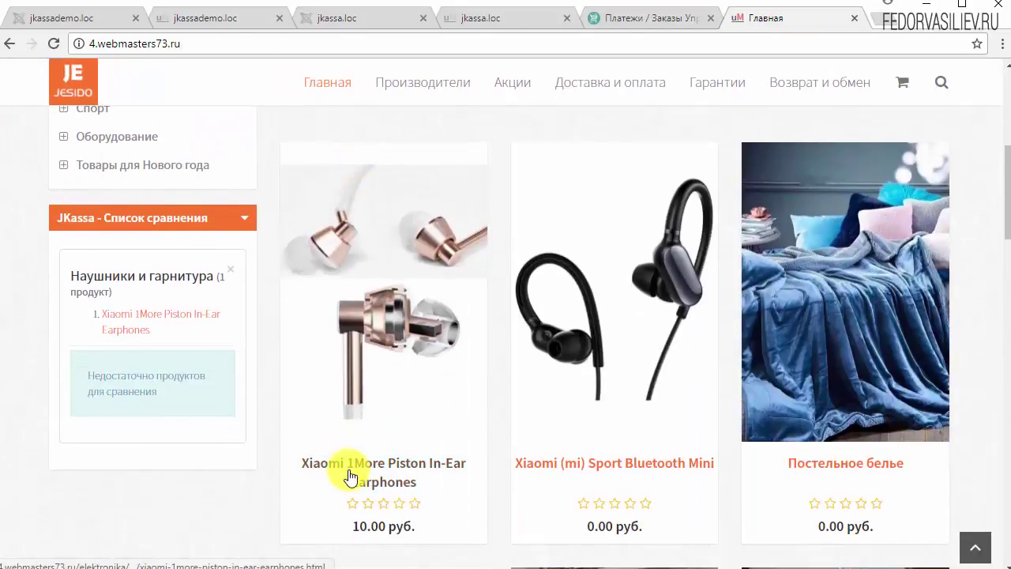
pyautogui.click(349, 470)
pyautogui.scroll(-2, 294, 305)
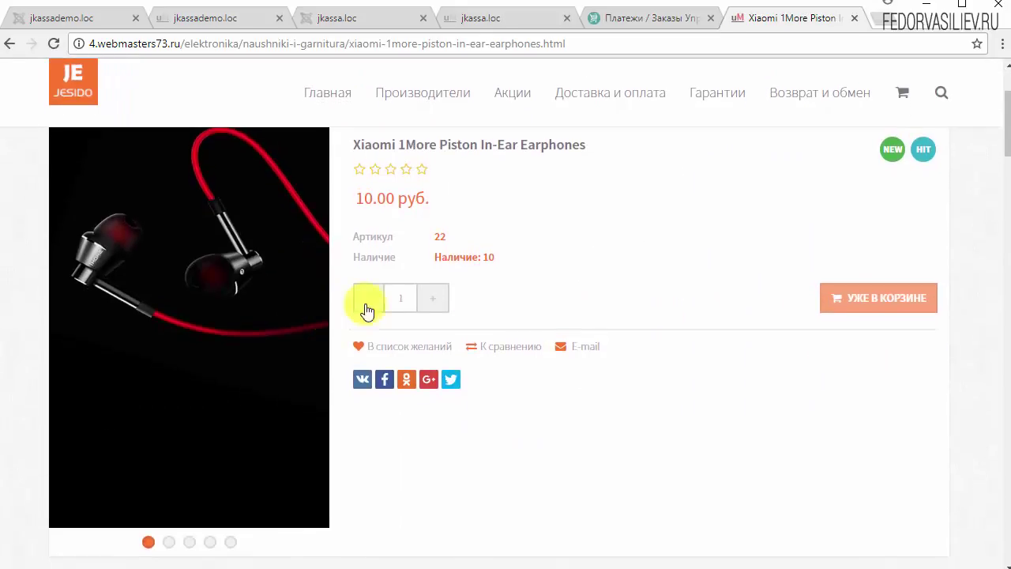
pyautogui.moveTo(501, 256); pyautogui.dragTo(431, 259)
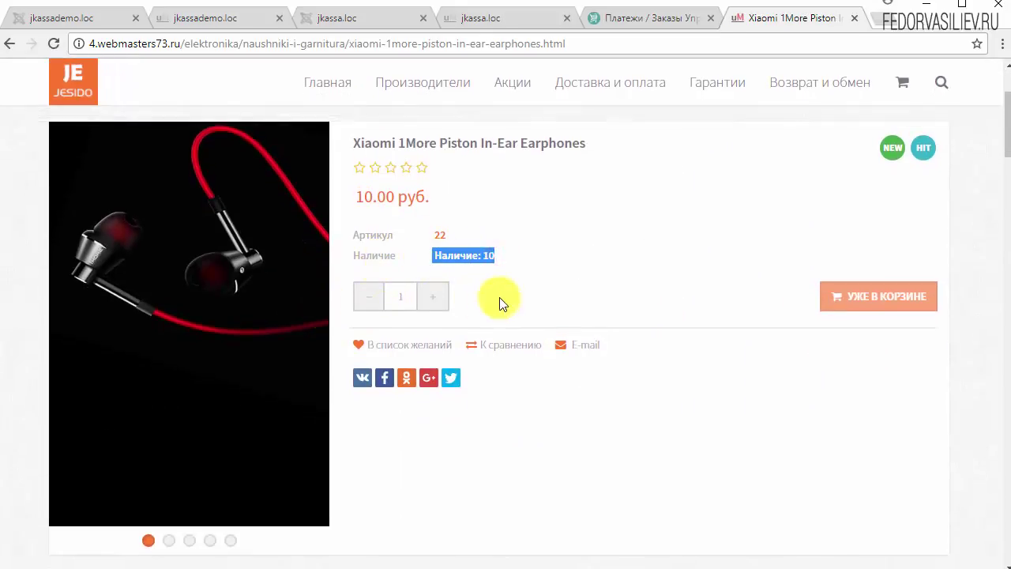
pyautogui.click(503, 275)
pyautogui.moveTo(501, 255); pyautogui.dragTo(479, 254)
pyautogui.click(560, 260)
pyautogui.click(573, 276)
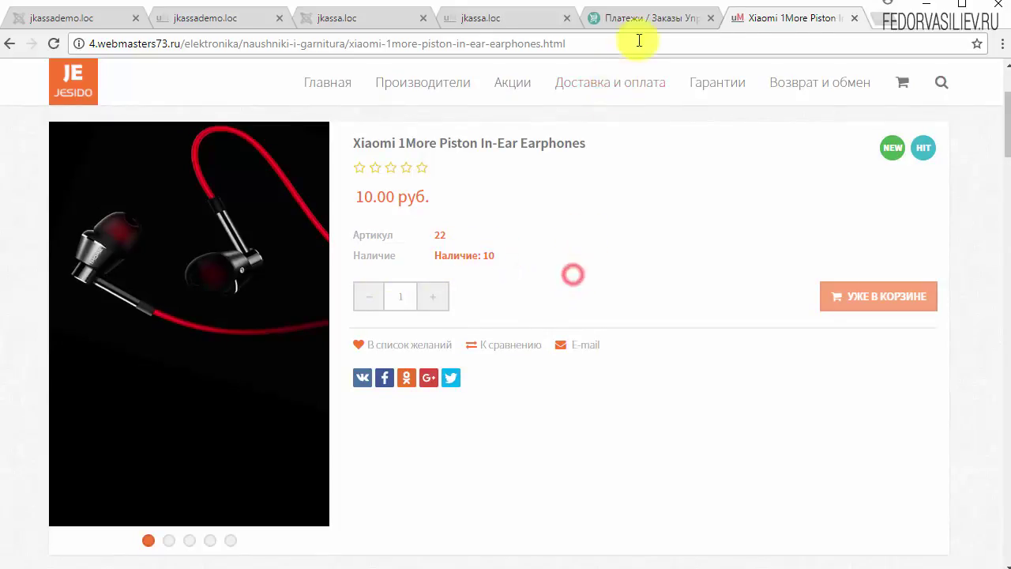
# - Return to the jKassa admin and check the earphones' available quantity in the product list after the order cancellation
pyautogui.click(644, 18)
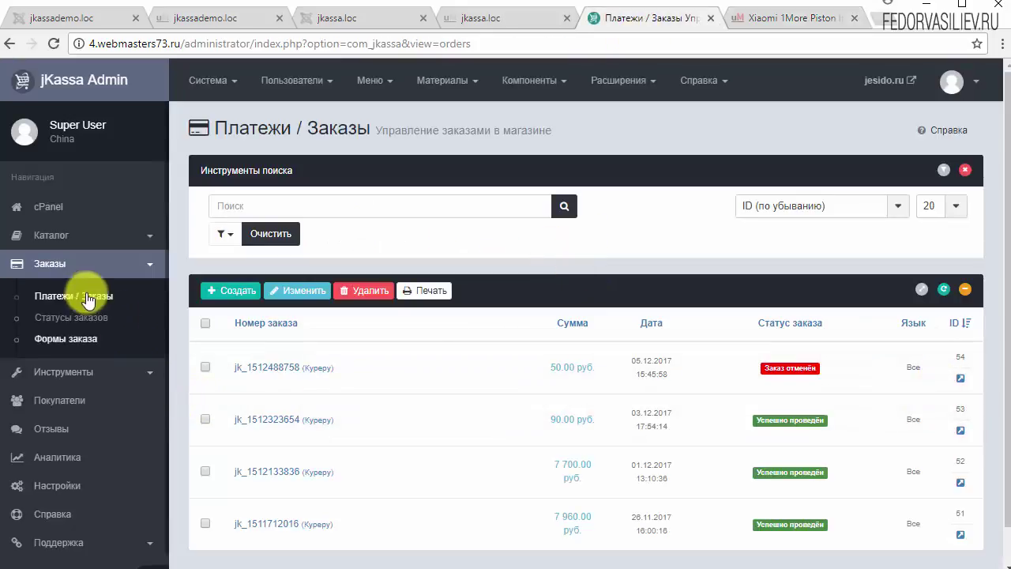
pyautogui.click(59, 244)
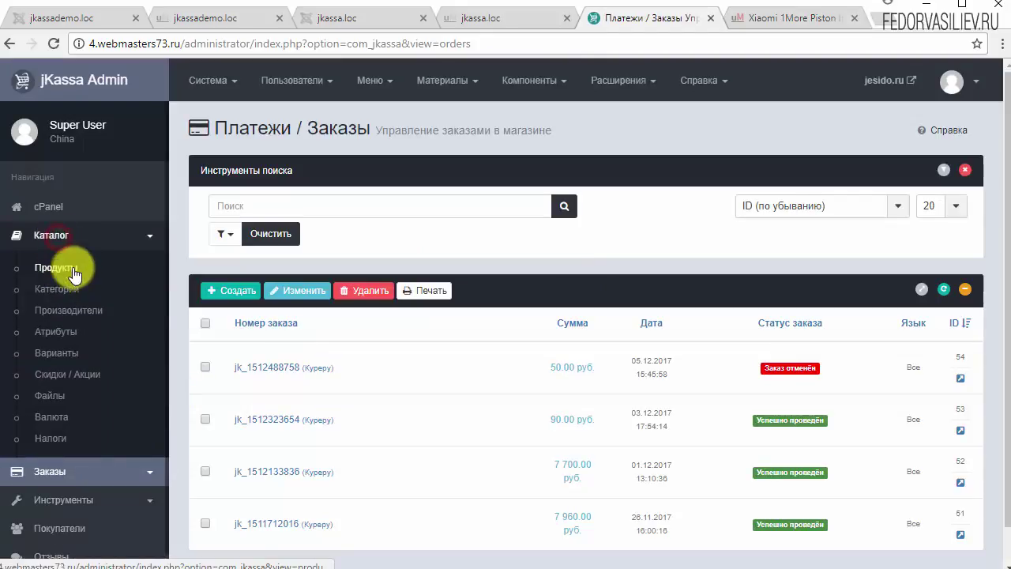
pyautogui.click(49, 267)
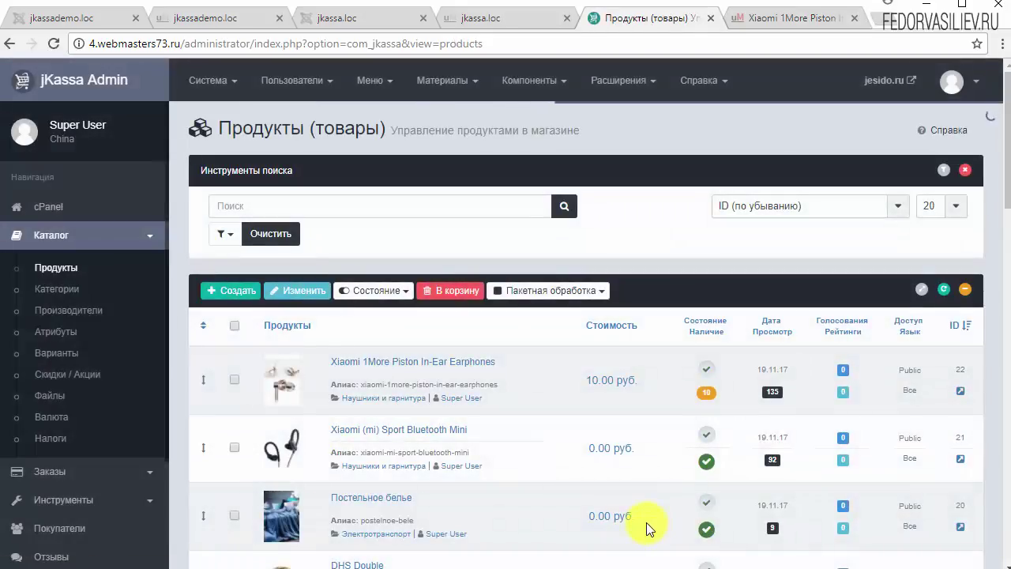
pyautogui.moveTo(695, 395)
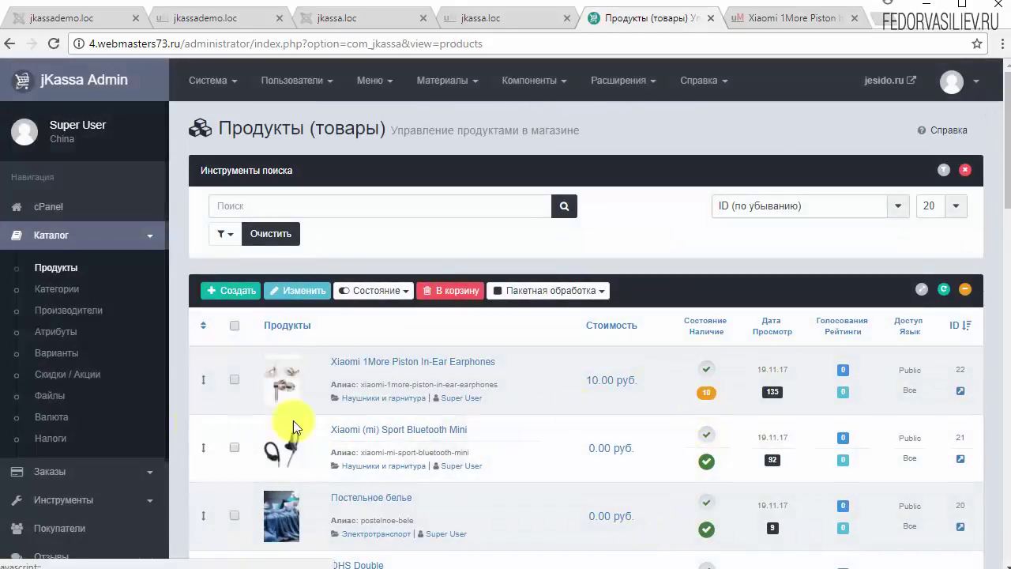
# - Open the newest earphones order for editing, set its status to "Успешно проведён", then save and close it
pyautogui.click(59, 471)
pyautogui.click(64, 300)
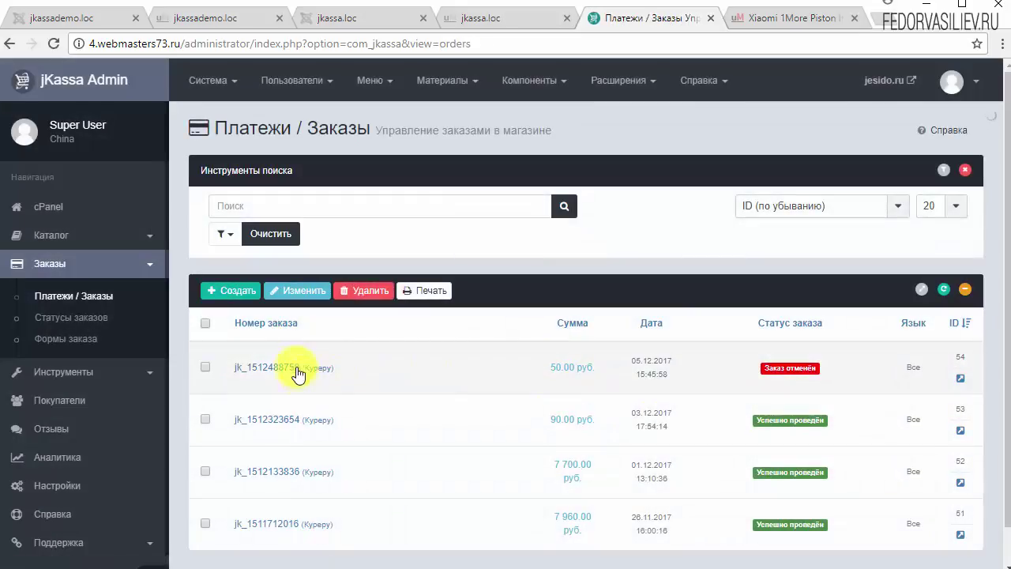
pyautogui.click(298, 374)
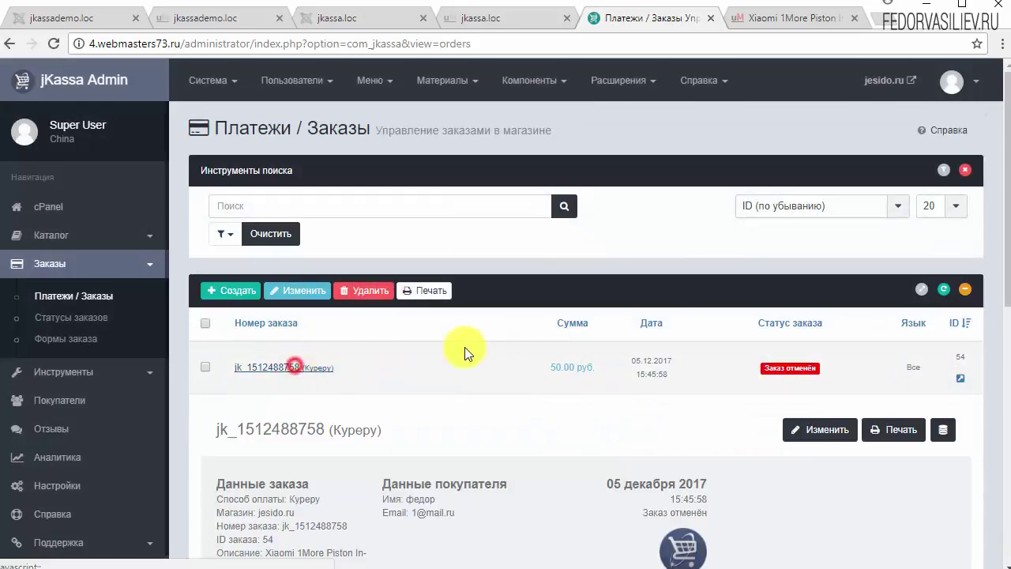
pyautogui.click(794, 429)
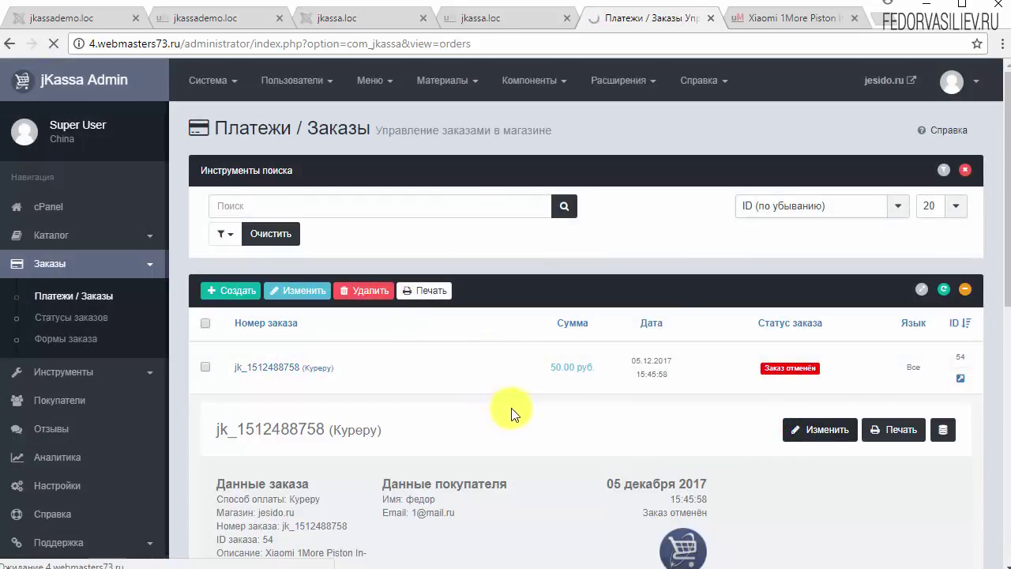
pyautogui.scroll(-2, 514, 408)
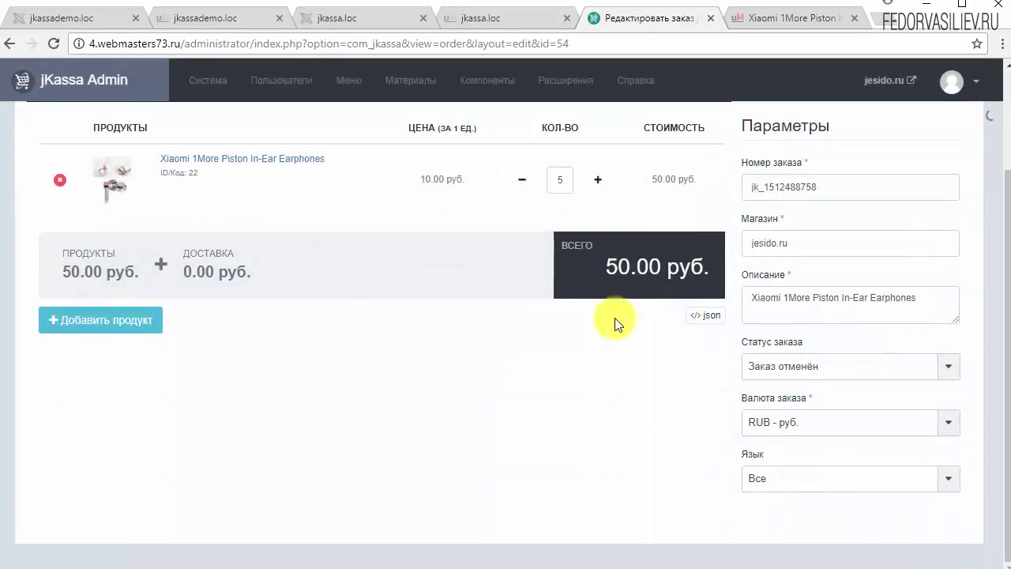
pyautogui.click(785, 366)
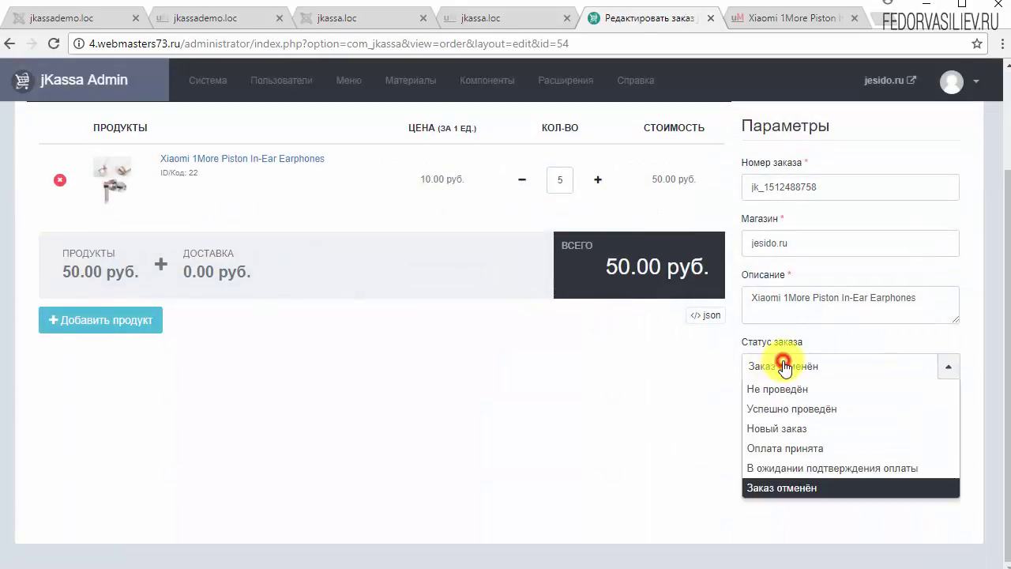
pyautogui.click(769, 408)
pyautogui.scroll(2, 204, 322)
pyautogui.click(150, 171)
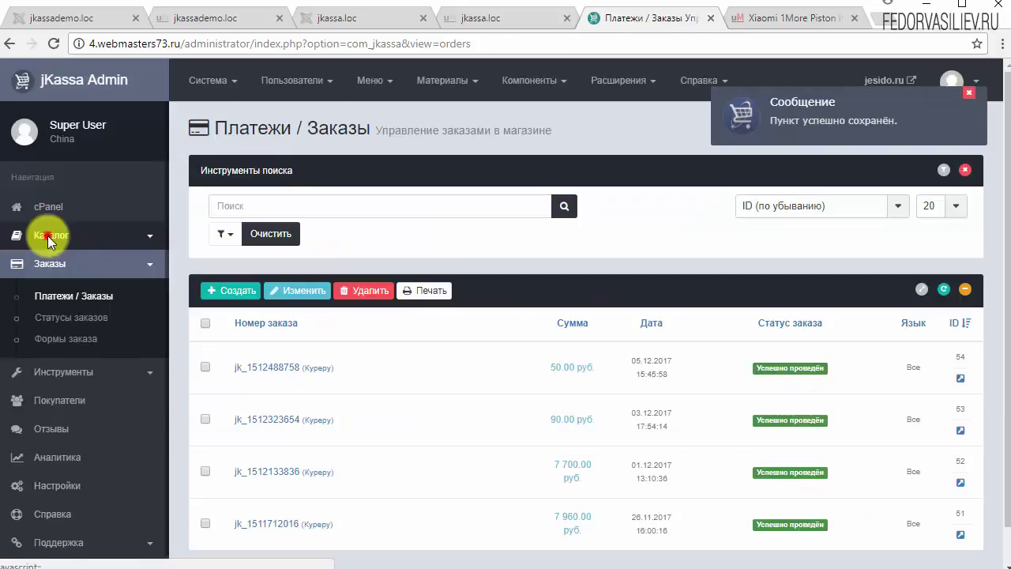
# - Check the earphones' available quantity in the admin product list and on their reloaded storefront page
pyautogui.click(49, 235)
pyautogui.click(55, 268)
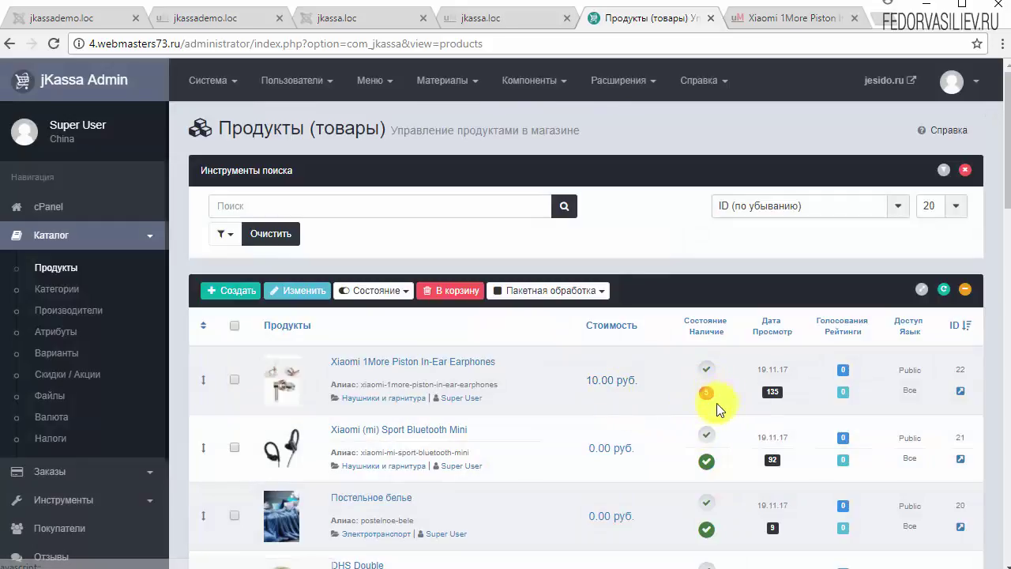
pyautogui.click(747, 17)
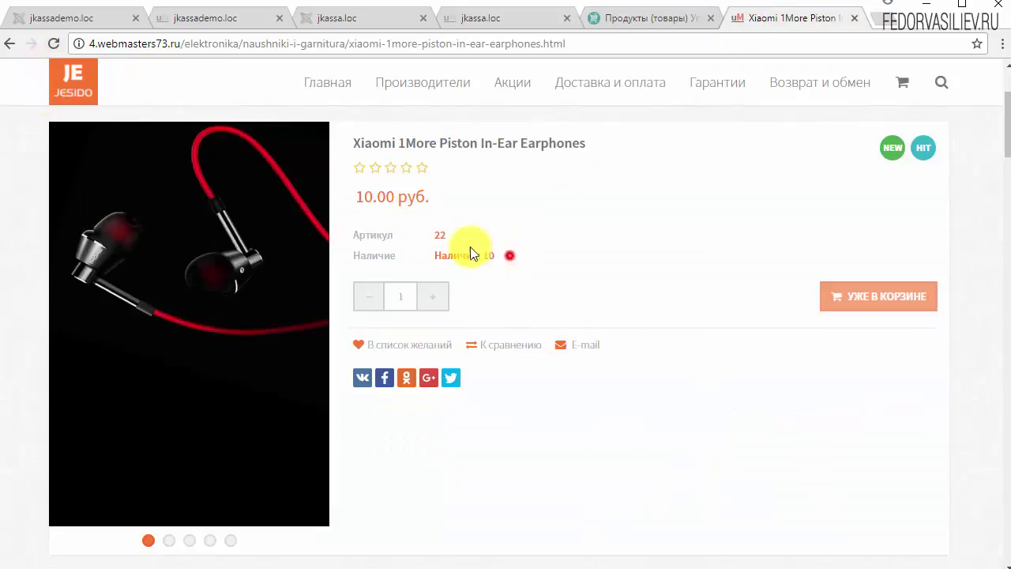
pyautogui.tripleClick(508, 253)
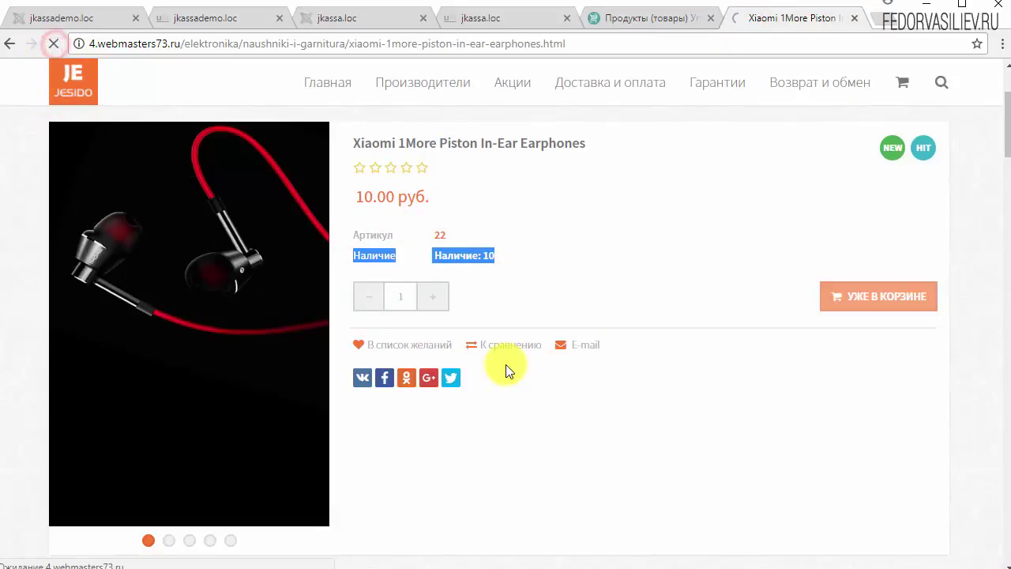
pyautogui.tripleClick(506, 256)
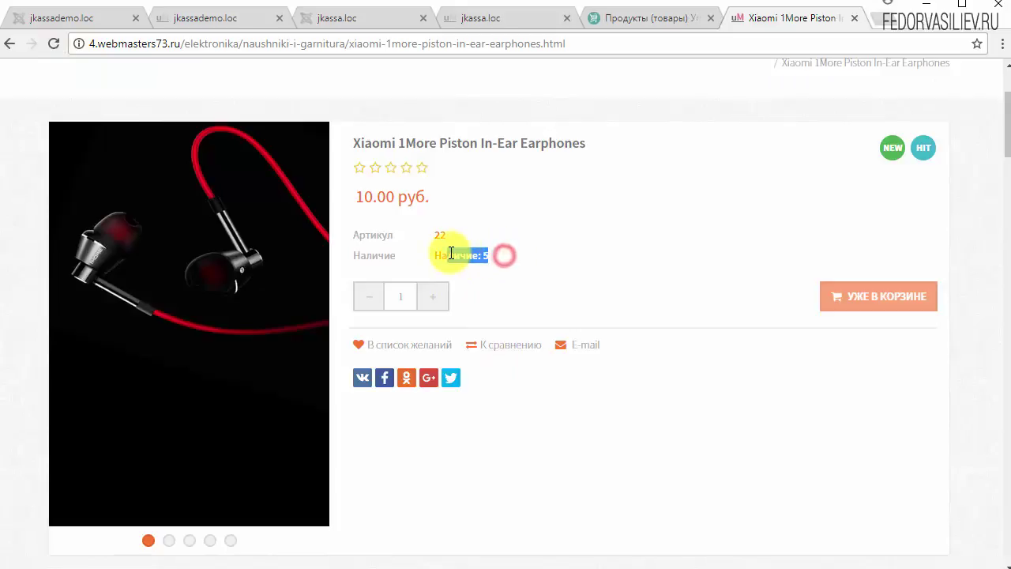
pyautogui.click(592, 259)
pyautogui.scroll(2, 413, 296)
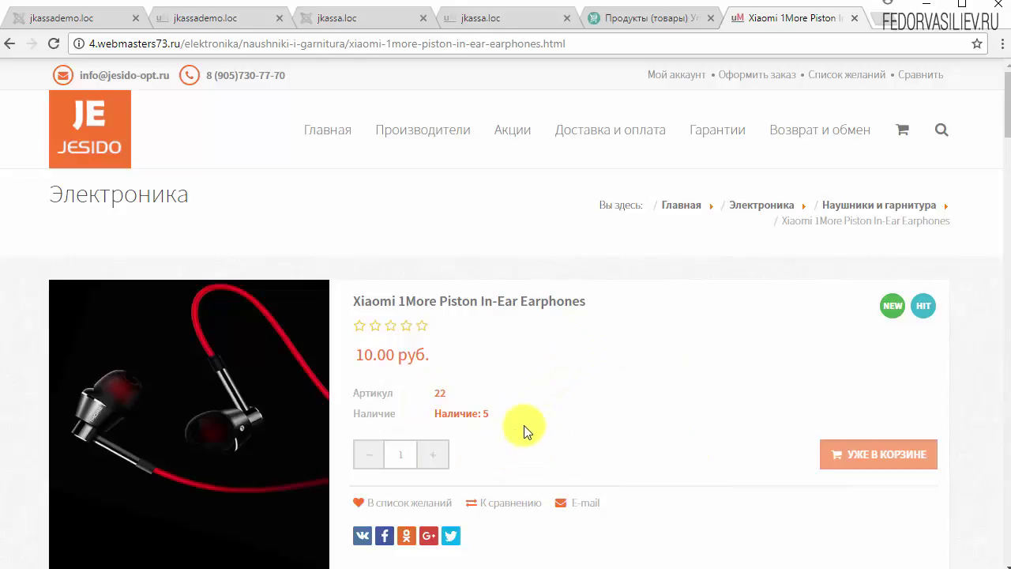
pyautogui.moveTo(451, 411); pyautogui.dragTo(508, 411)
pyautogui.click(451, 479)
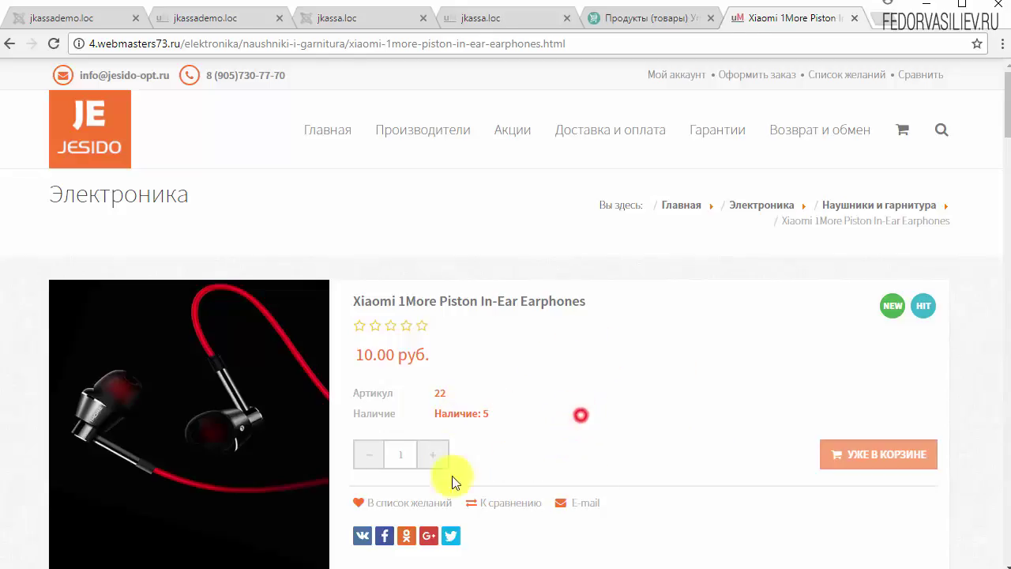
pyautogui.scroll(-2, 834, 515)
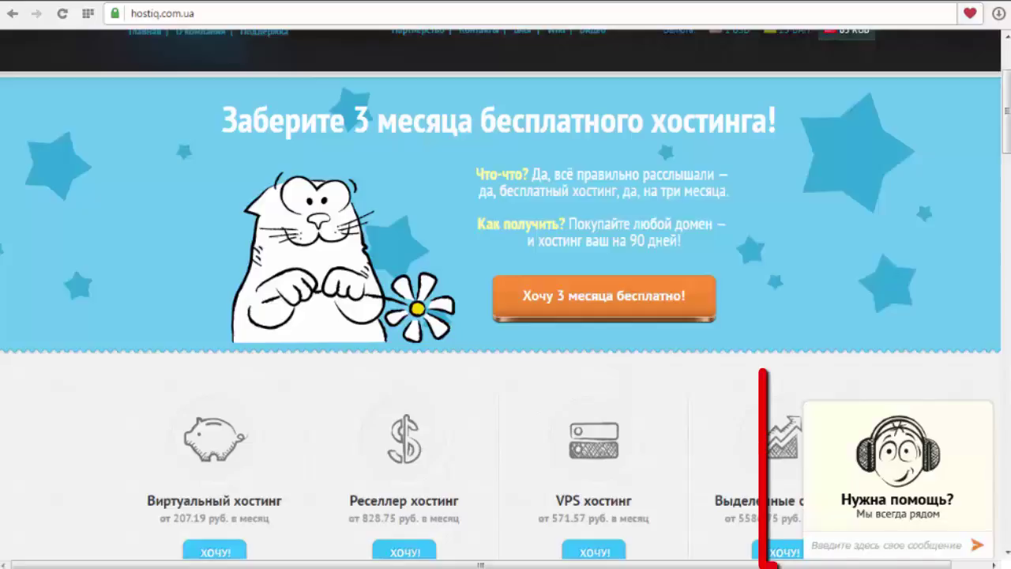
# - View the support chat form on the hostiq.com.ua home page and minimize it
pyautogui.click(891, 501)
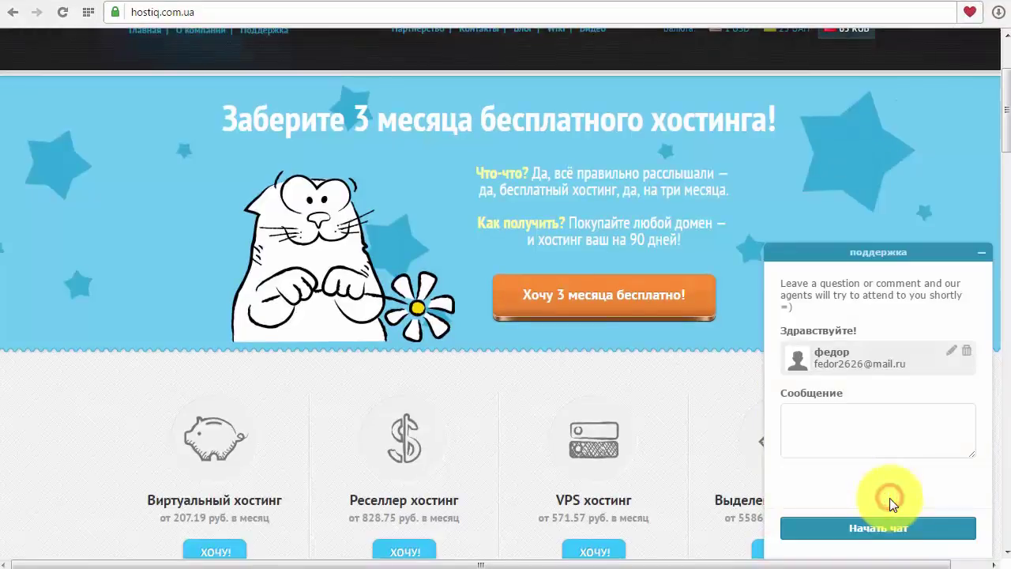
pyautogui.click(984, 257)
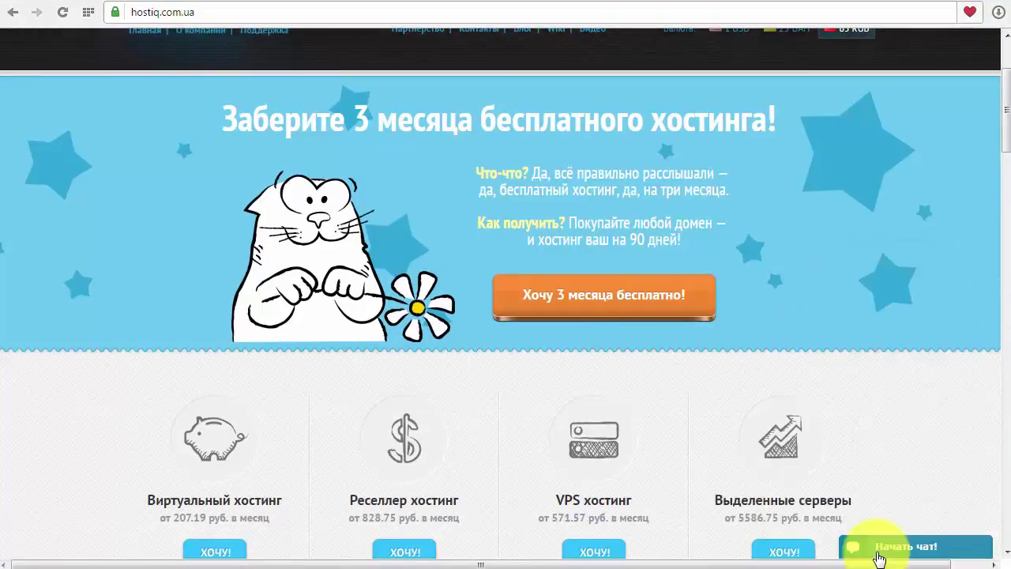